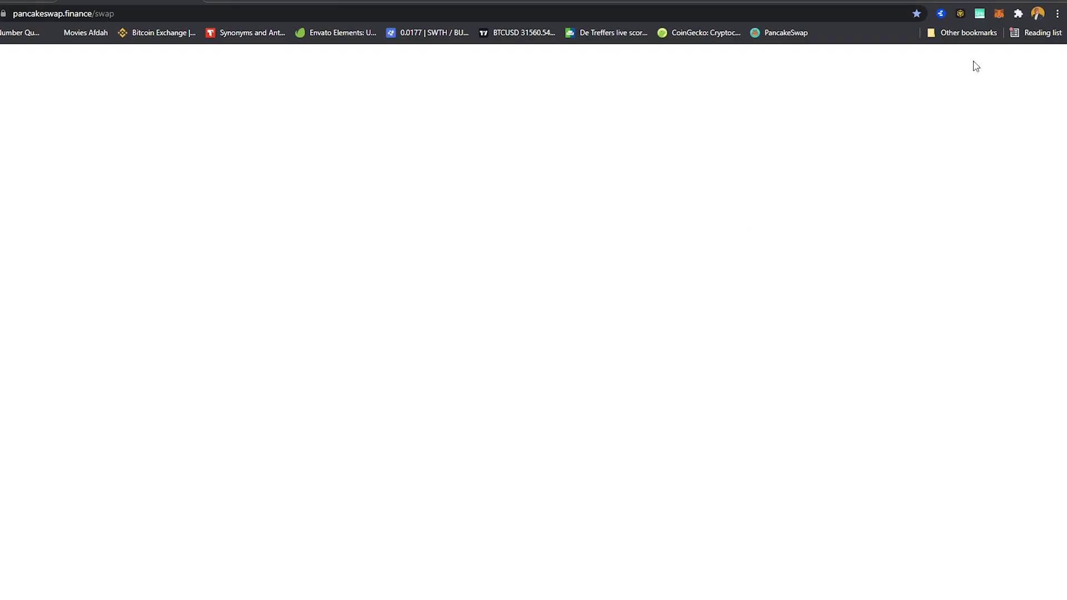
Open the Chrome browser's extensions page and go to the Chrome Web Store from it.
left_click(1057, 14)
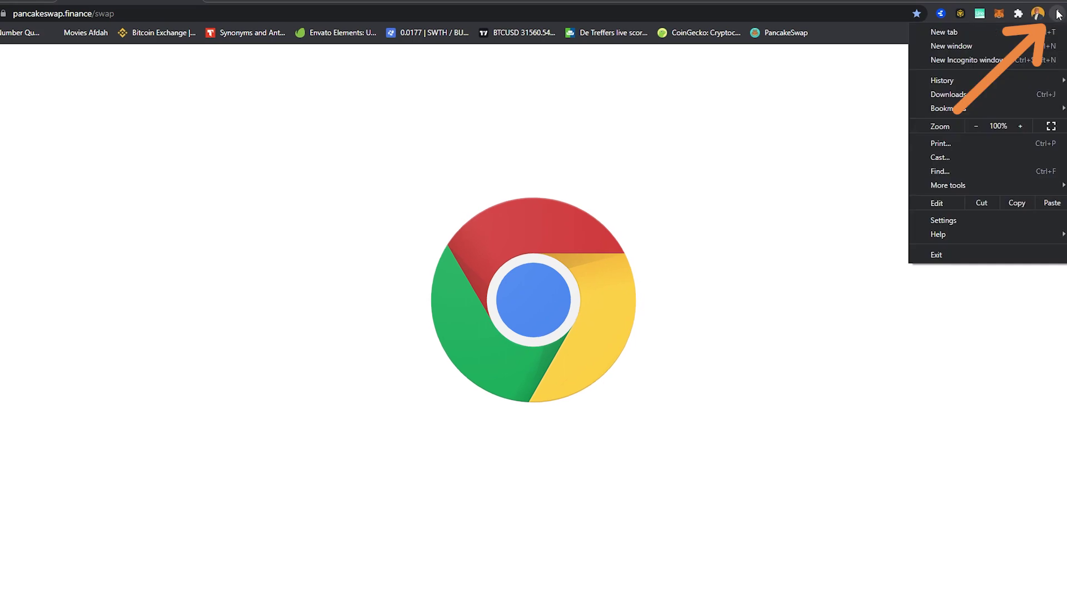
left_click(942, 221)
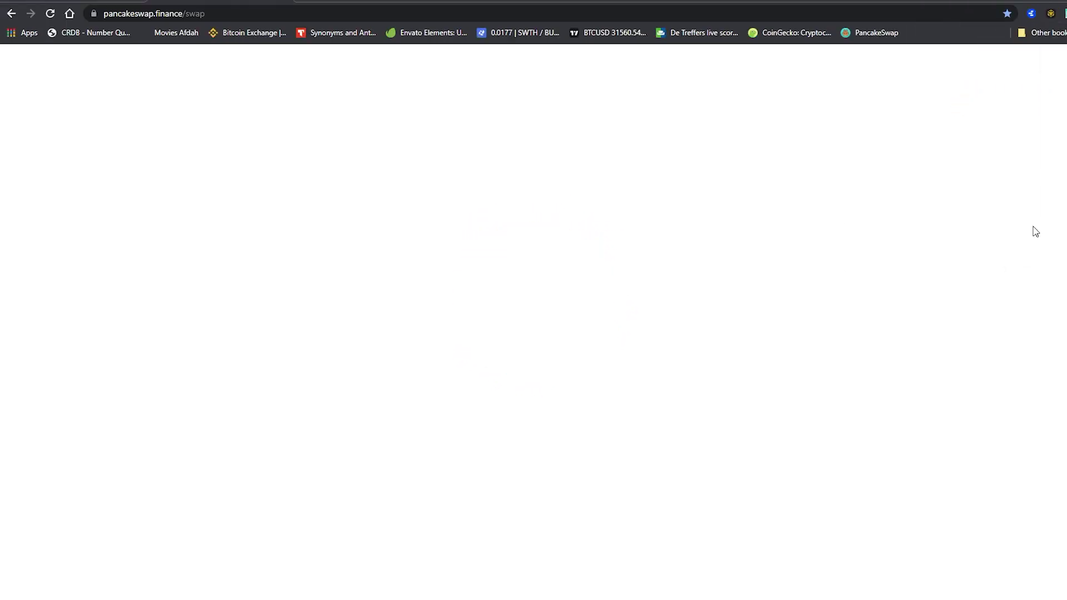
left_click(38, 330)
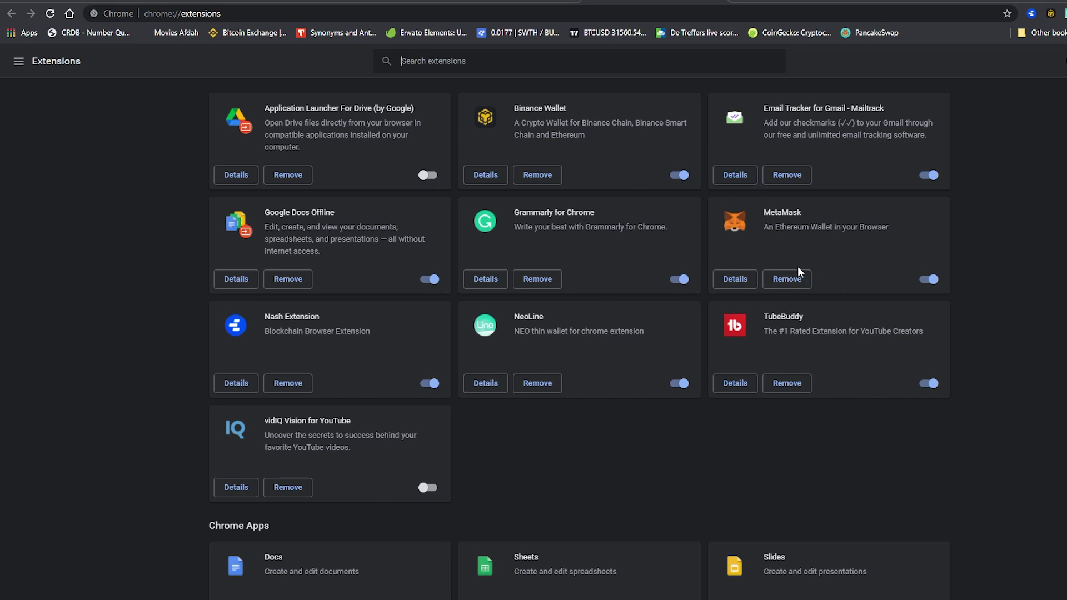
scroll(761, 272, "down", 2)
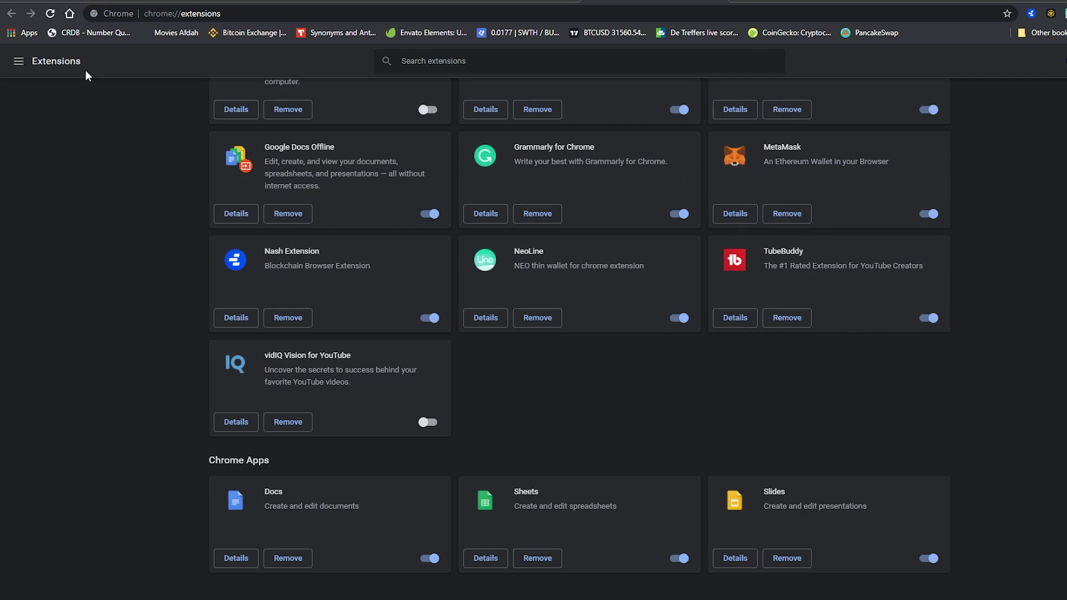
left_click(16, 63)
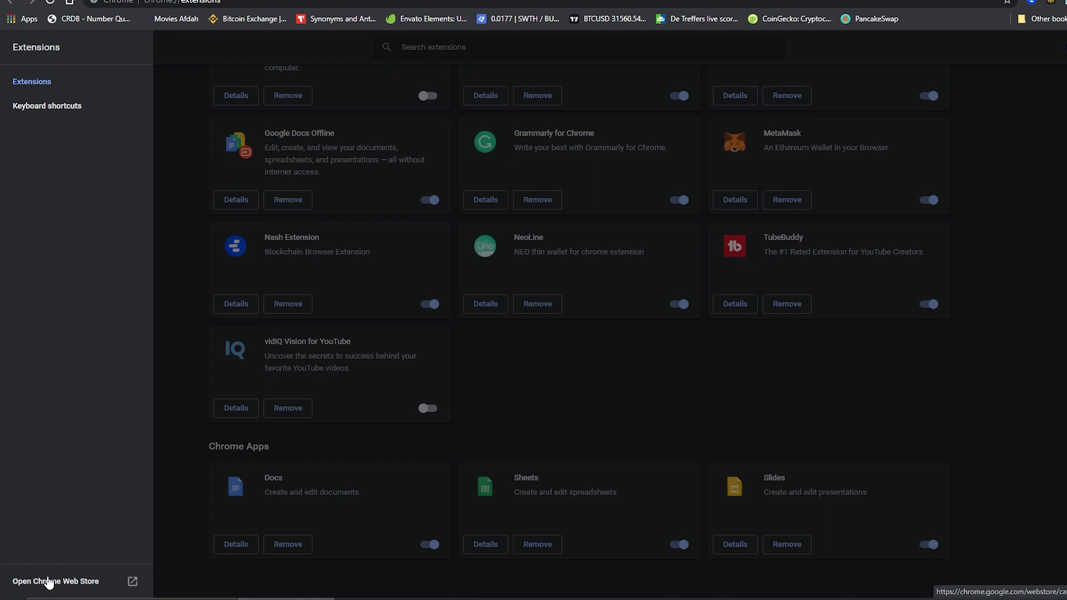
left_click(45, 581)
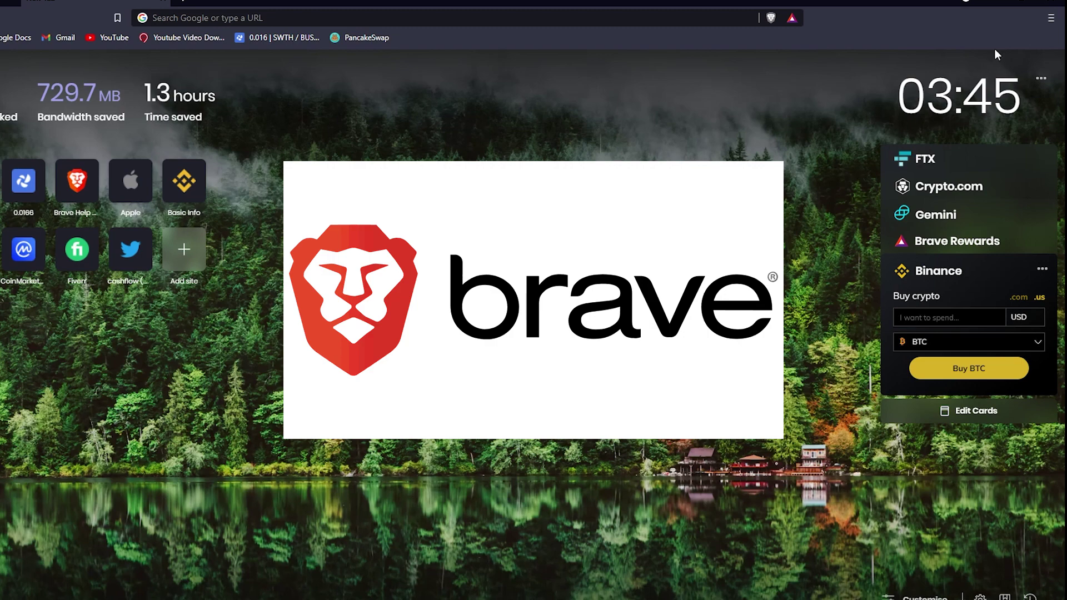
Switch to the Brave browser, view its installed extensions and open the linked Web Store.
left_click(1051, 18)
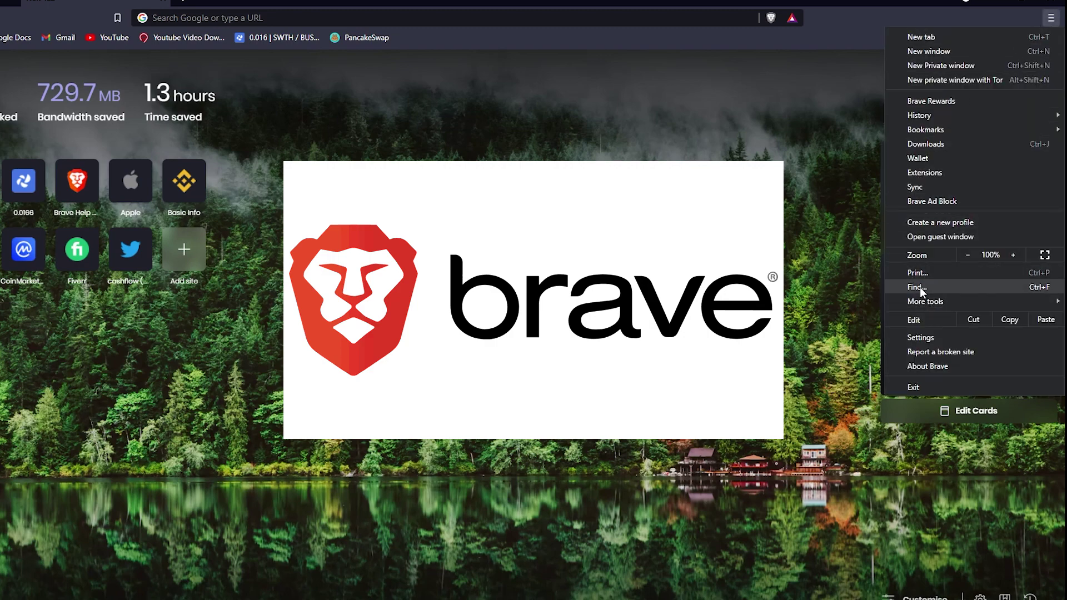
left_click(925, 172)
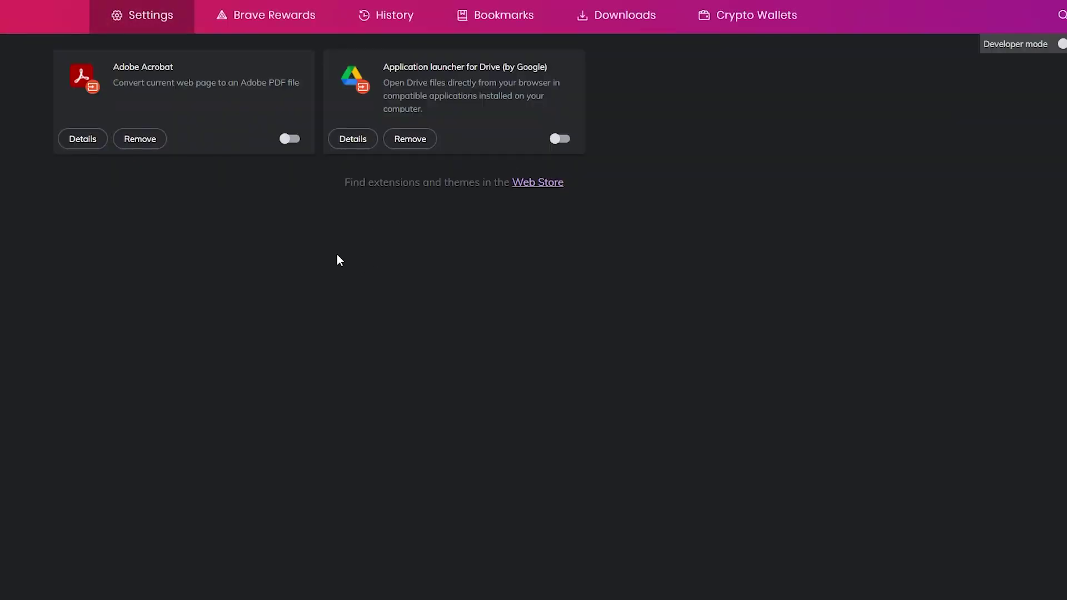
left_click(531, 184)
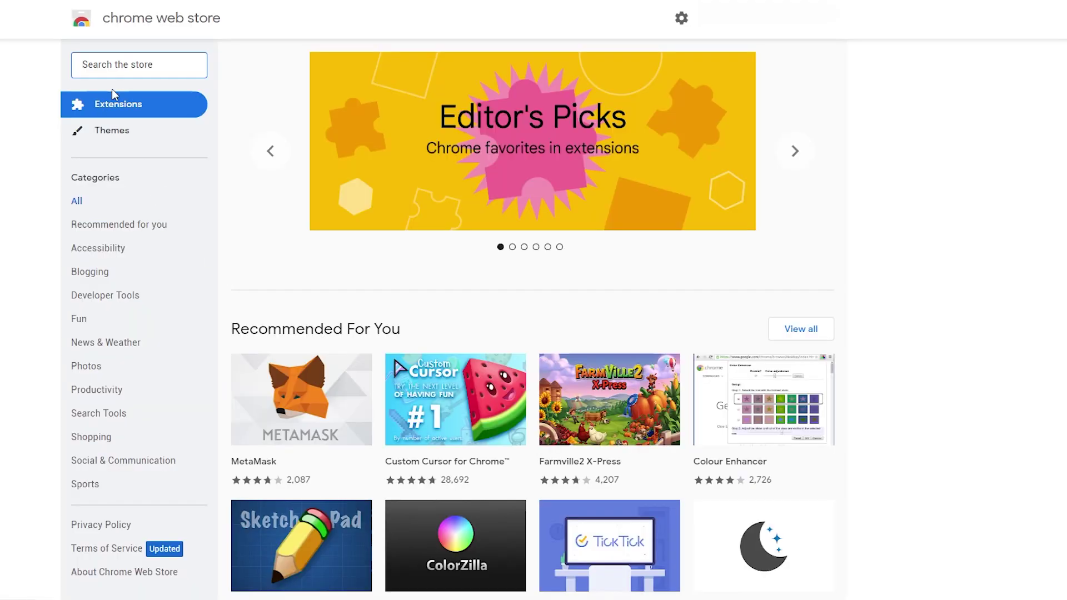
Find MetaMask in the Chrome Web Store and add the extension to Brave.
scroll(507, 231, "down", 10)
scroll(508, 231, "up", 10)
left_click(118, 63)
type("meta")
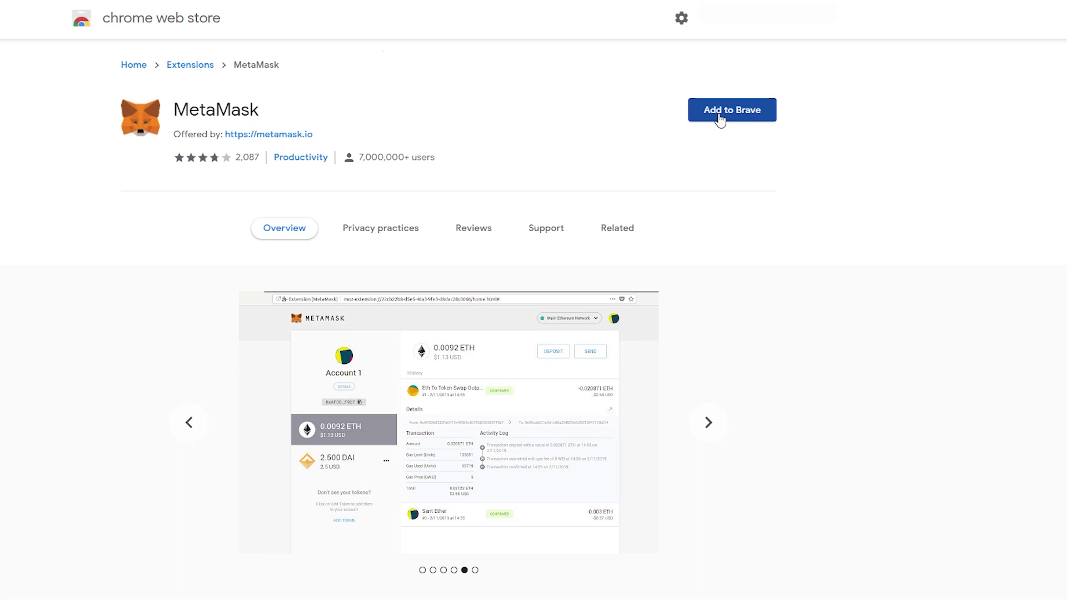
left_click(743, 115)
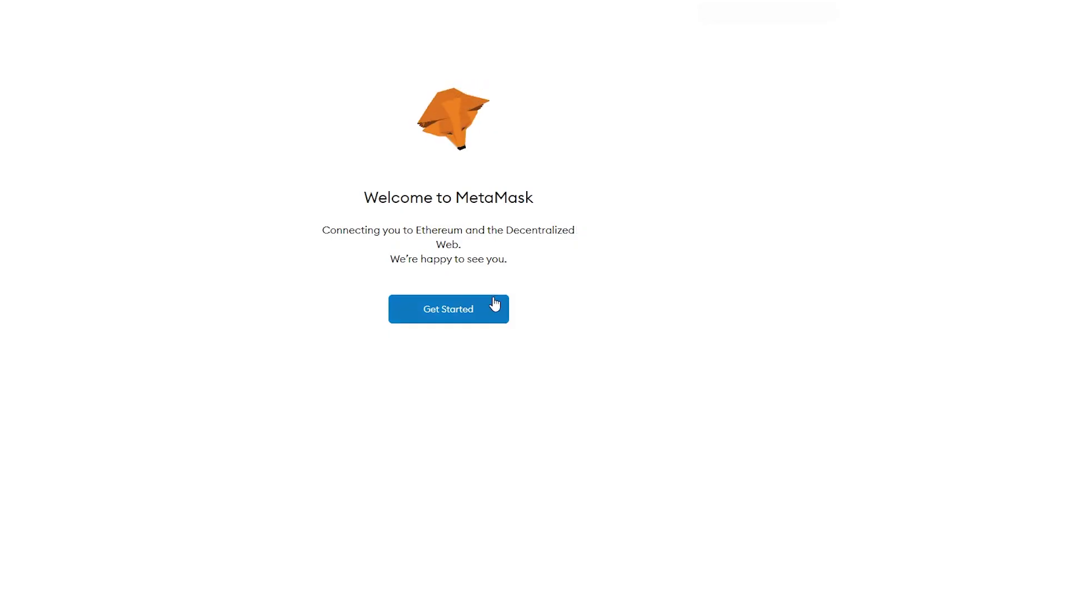
Start the MetaMask setup by choosing to create a new wallet and agreeing to share usage data.
left_click(494, 304)
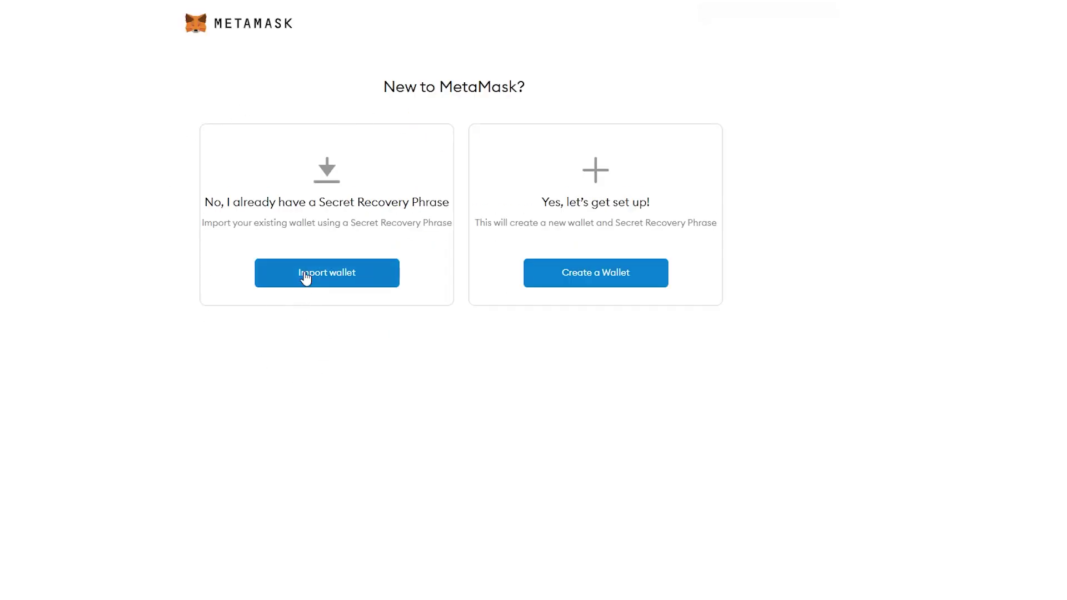
left_click(601, 277)
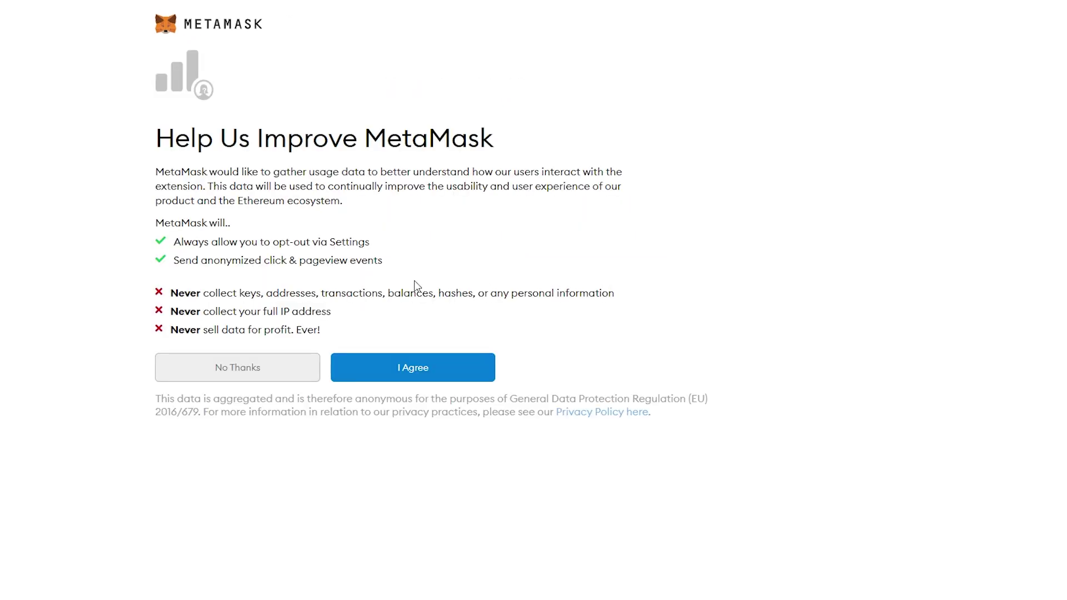
left_click_drag(137, 166, 325, 329)
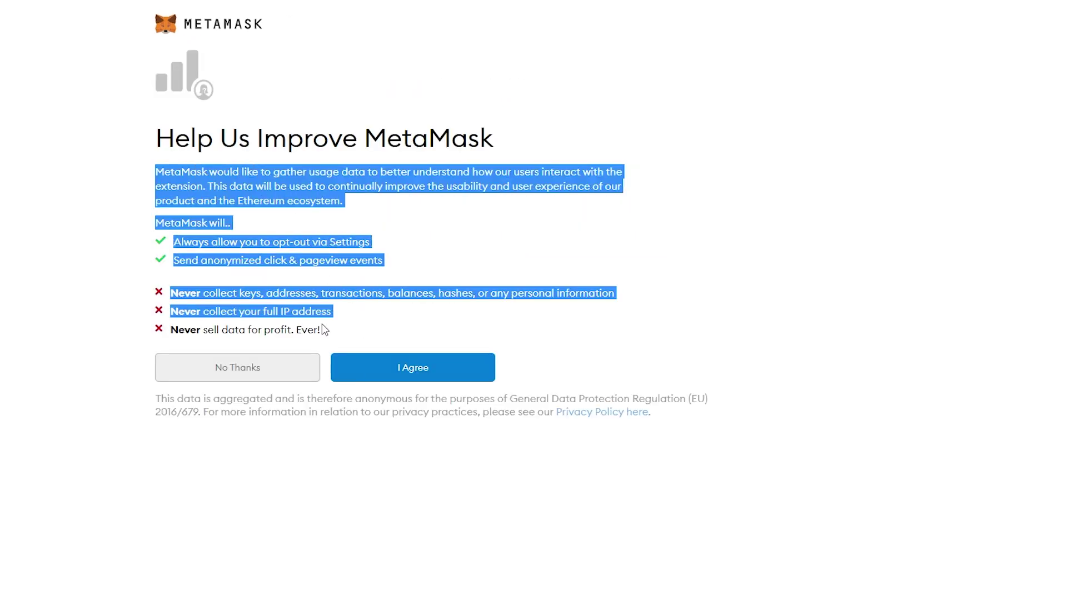
left_click(344, 468)
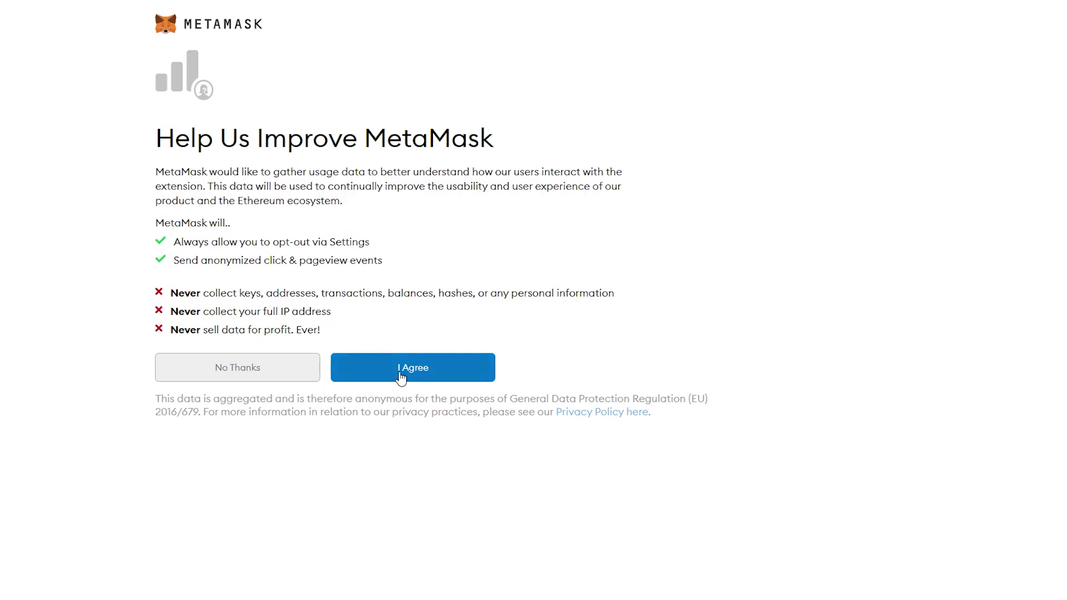
left_click(352, 381)
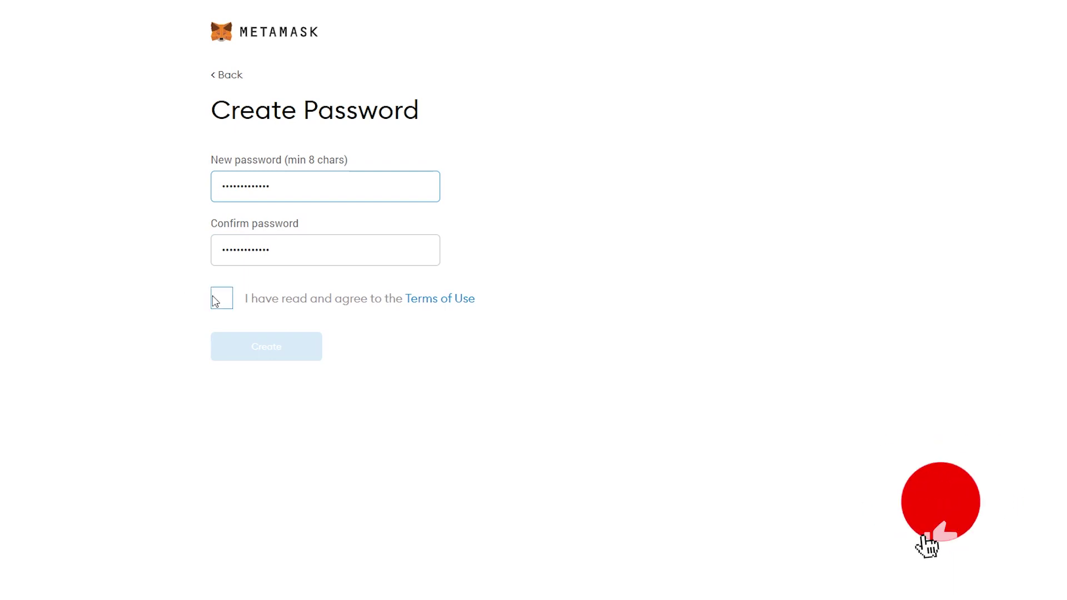
Accept the Terms of Use and submit the new wallet password form.
left_click(221, 300)
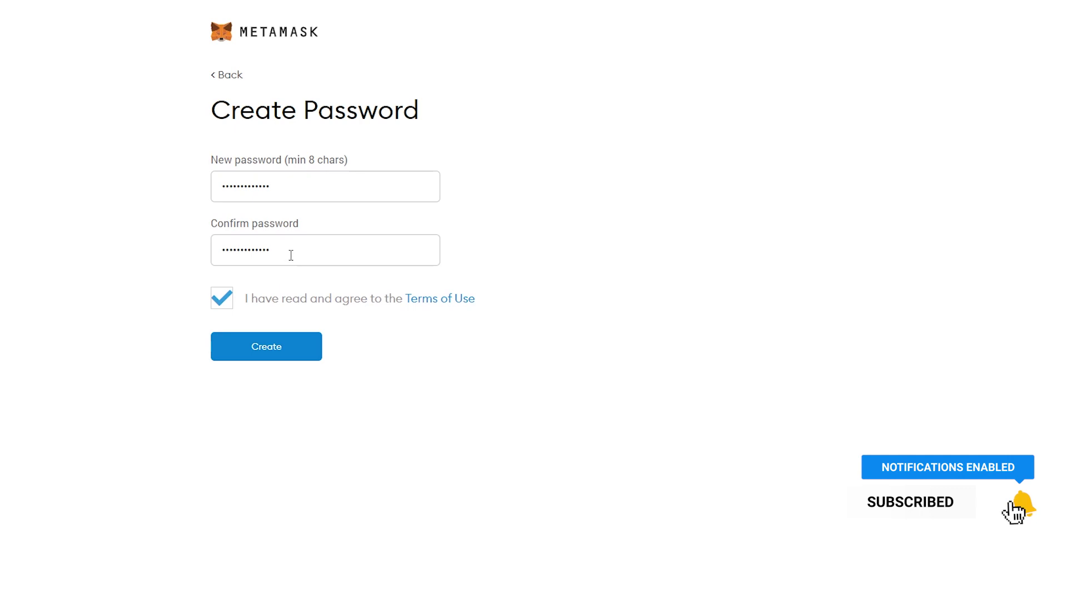
left_click_drag(291, 257, 150, 255)
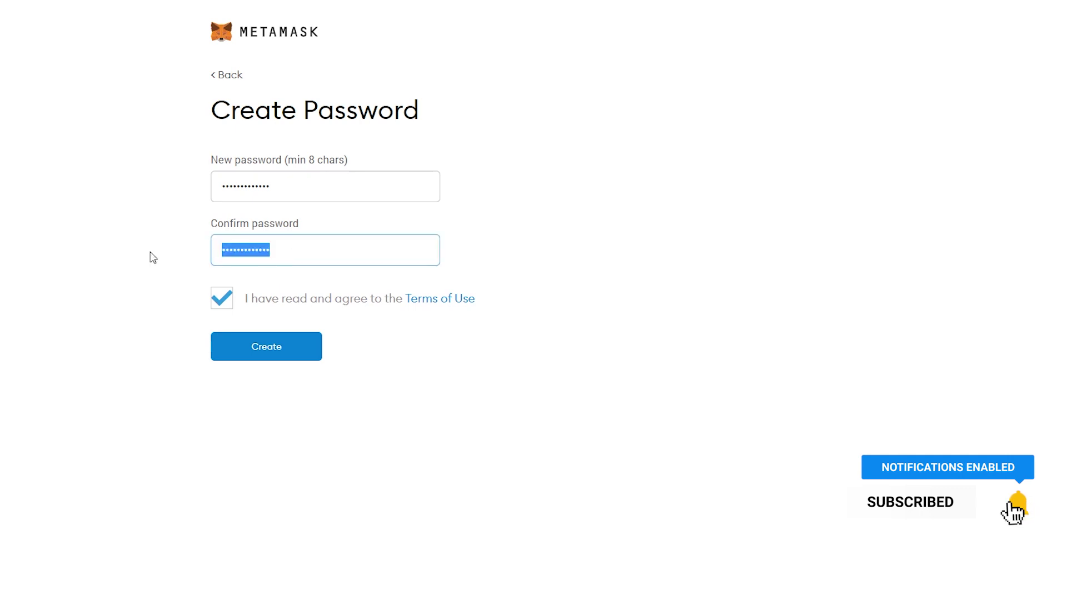
left_click(287, 354)
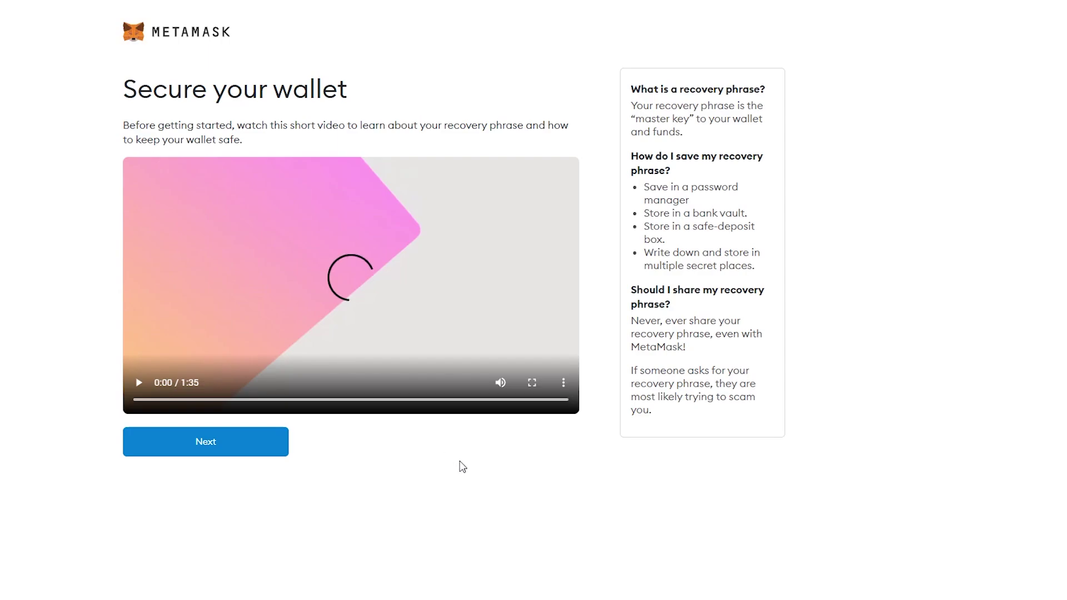
Start the wallet security video, continue past it and reveal the secret backup phrase.
left_click(305, 380)
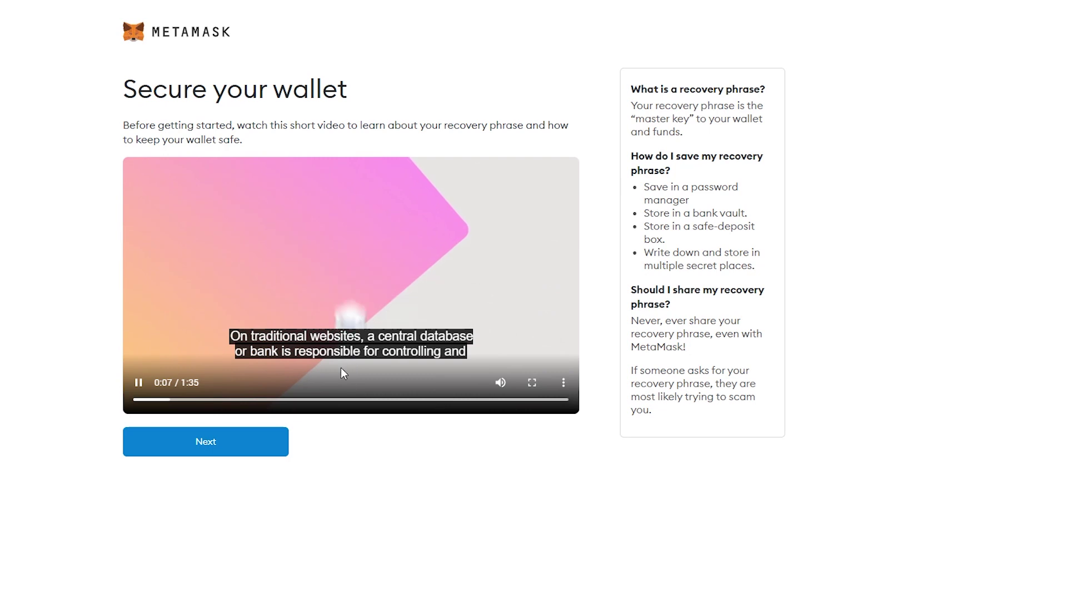
left_click(231, 440)
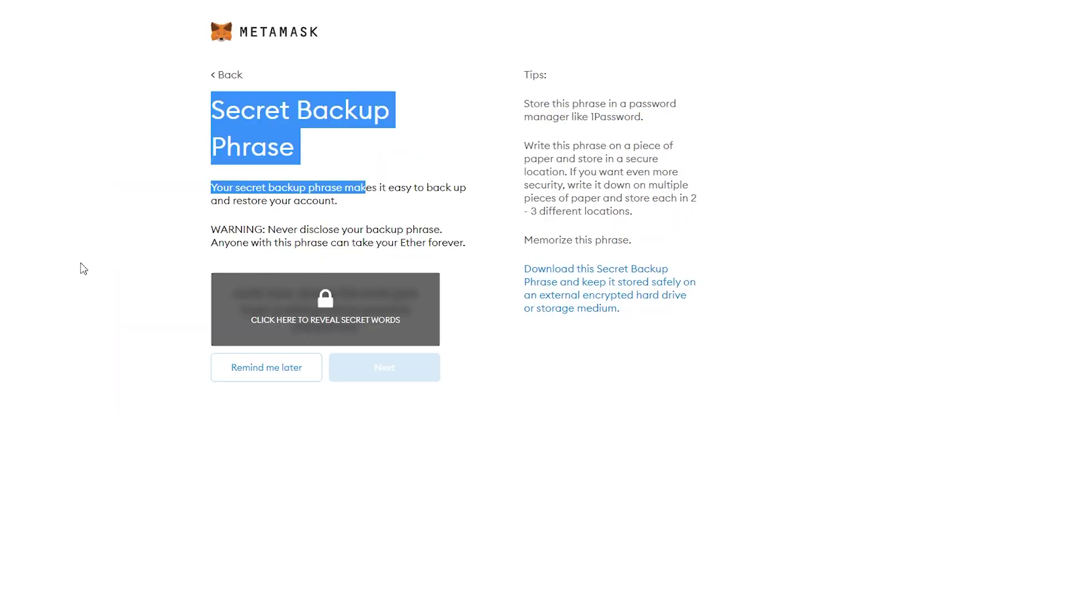
left_click_drag(210, 108, 303, 159)
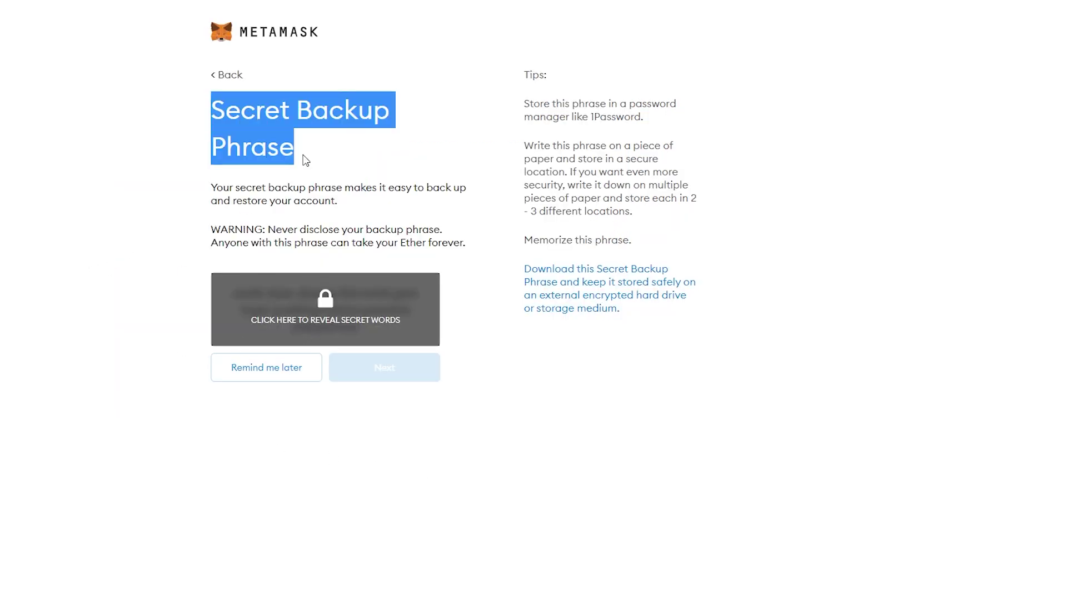
left_click(320, 326)
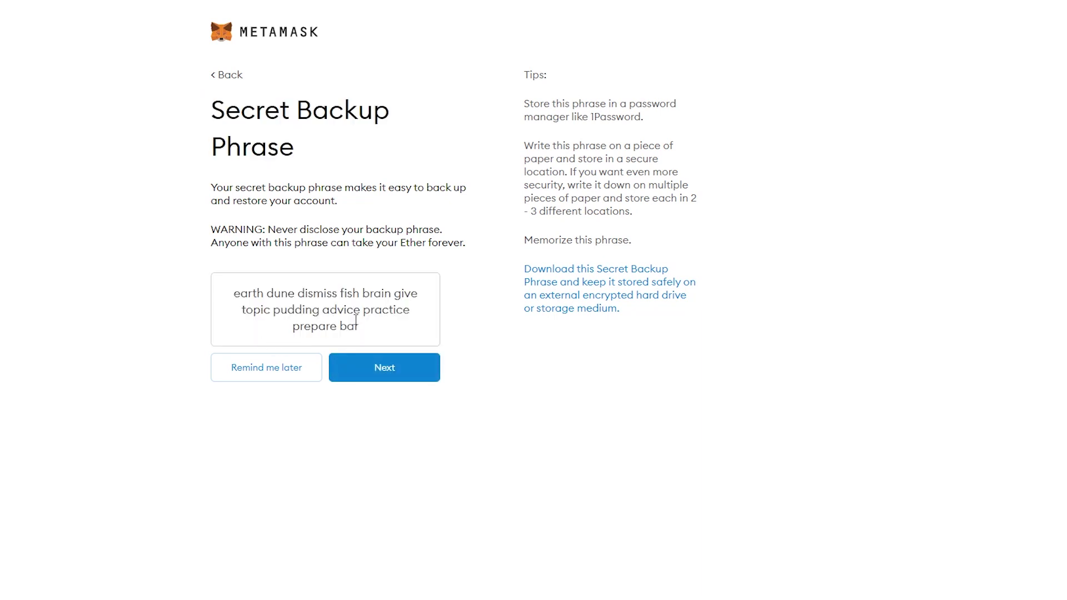
left_click_drag(358, 320, 236, 288)
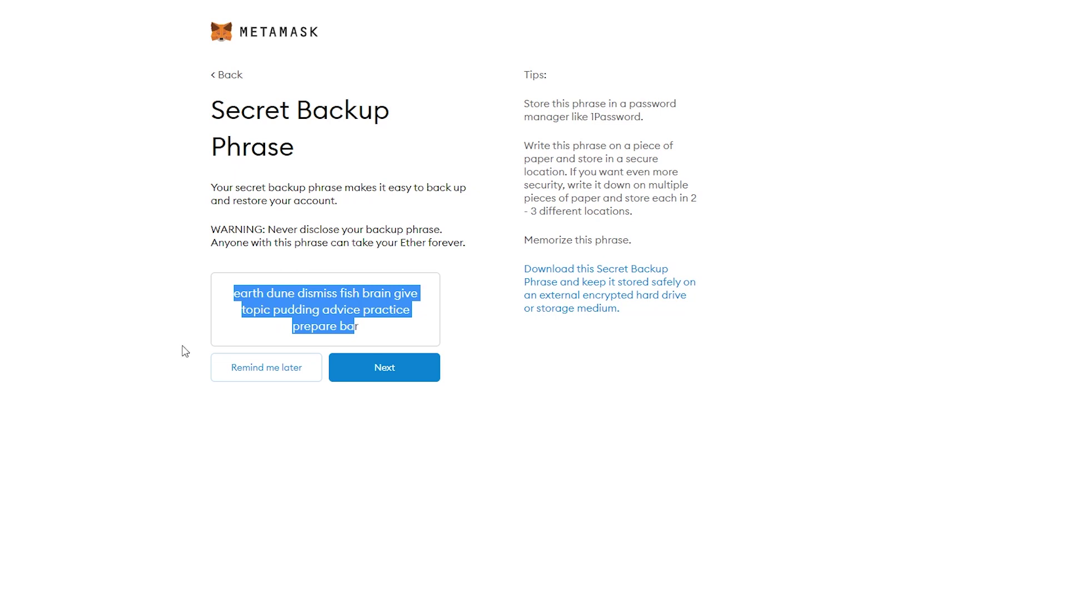
left_click(291, 454)
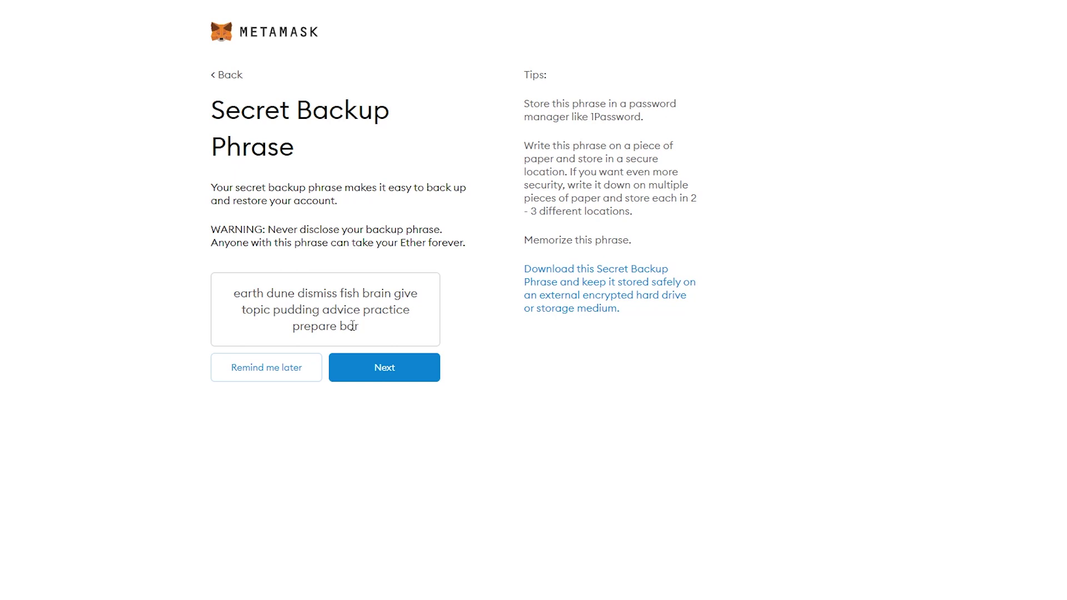
left_click_drag(356, 324, 226, 305)
left_click(245, 440)
Open Sticky Notes and paste a copy of the wallet's secret backup phrase into an empty note.
key("super")
type("sticky")
key("Return")
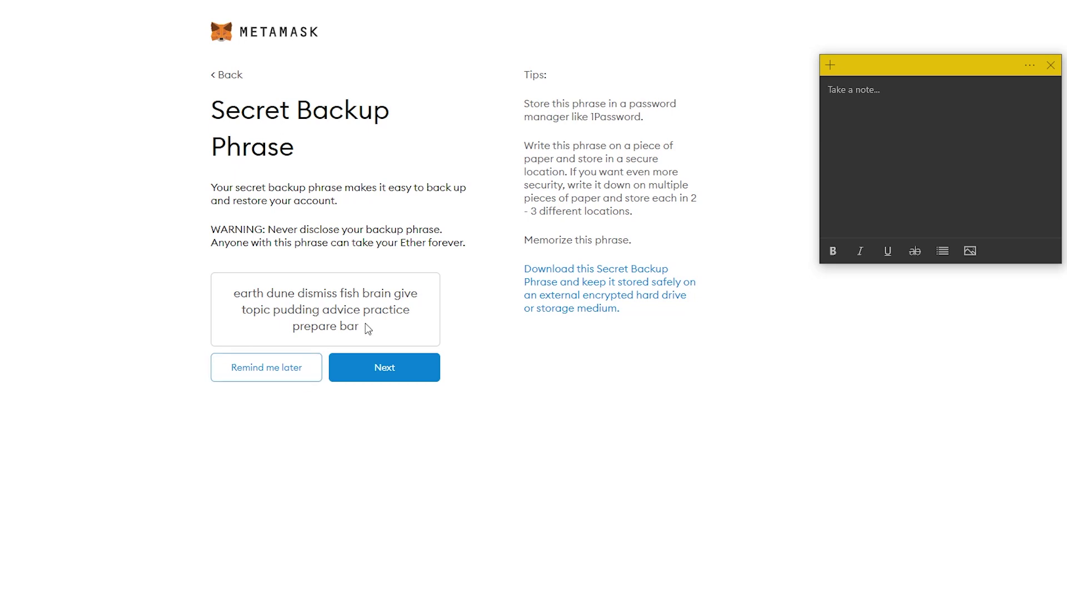
left_click(372, 336)
key("ctrl+c")
key("alt+Tab")
key("ctrl+v")
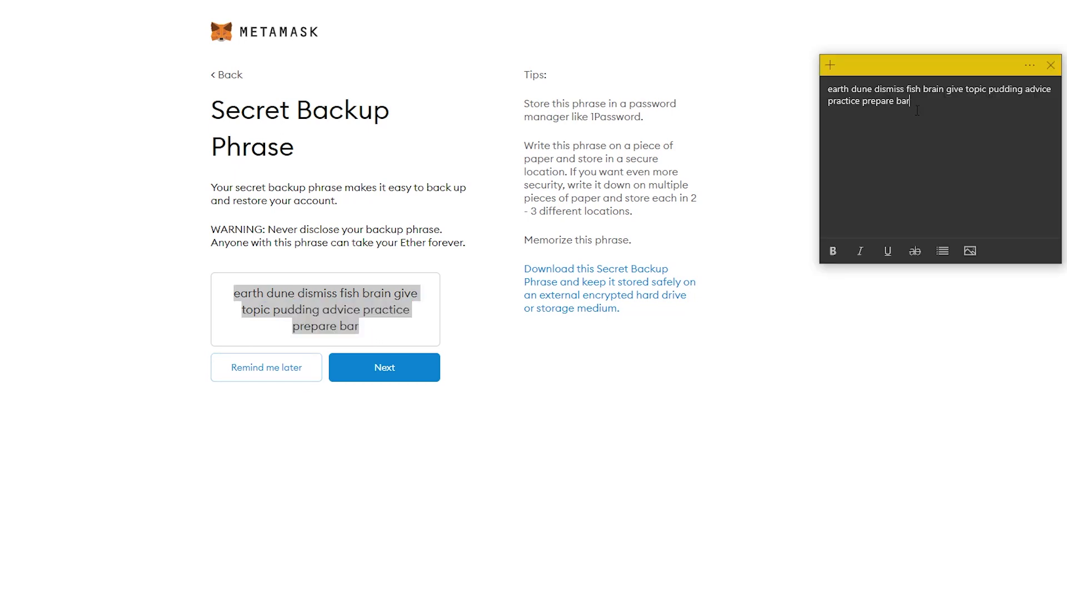
key("ctrl+a")
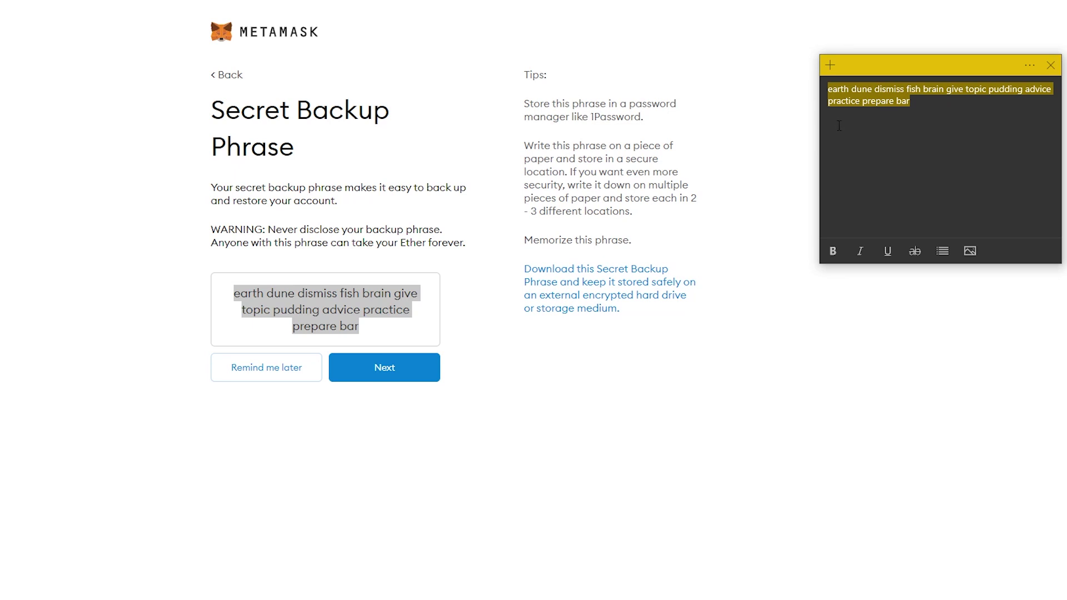
Continue to the backup phrase confirmation and select the first three words of the phrase in the order saved in Sticky Notes.
left_click(396, 379)
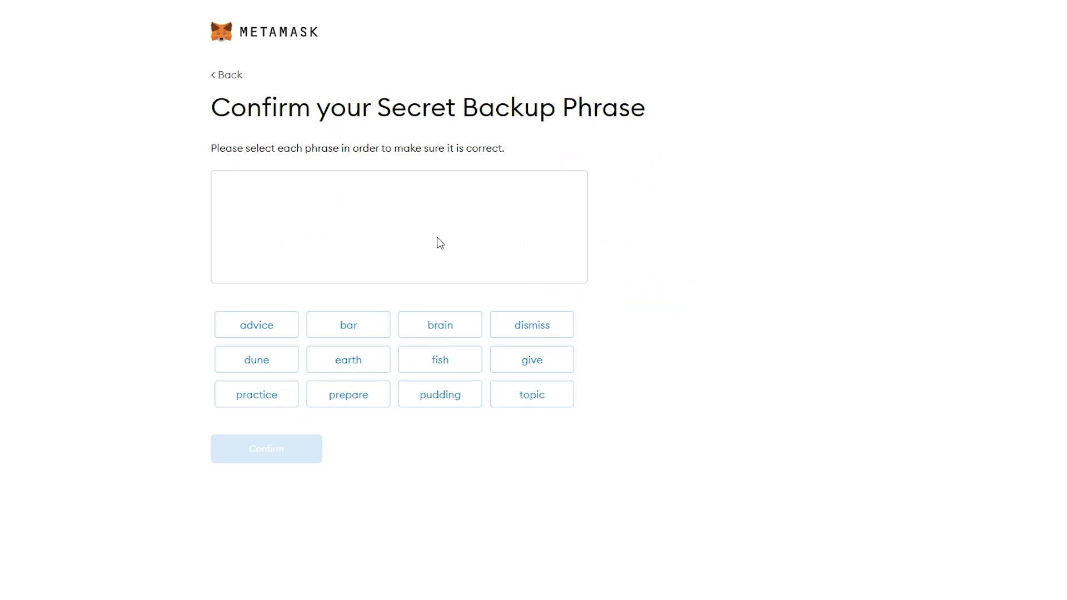
key("alt+Tab")
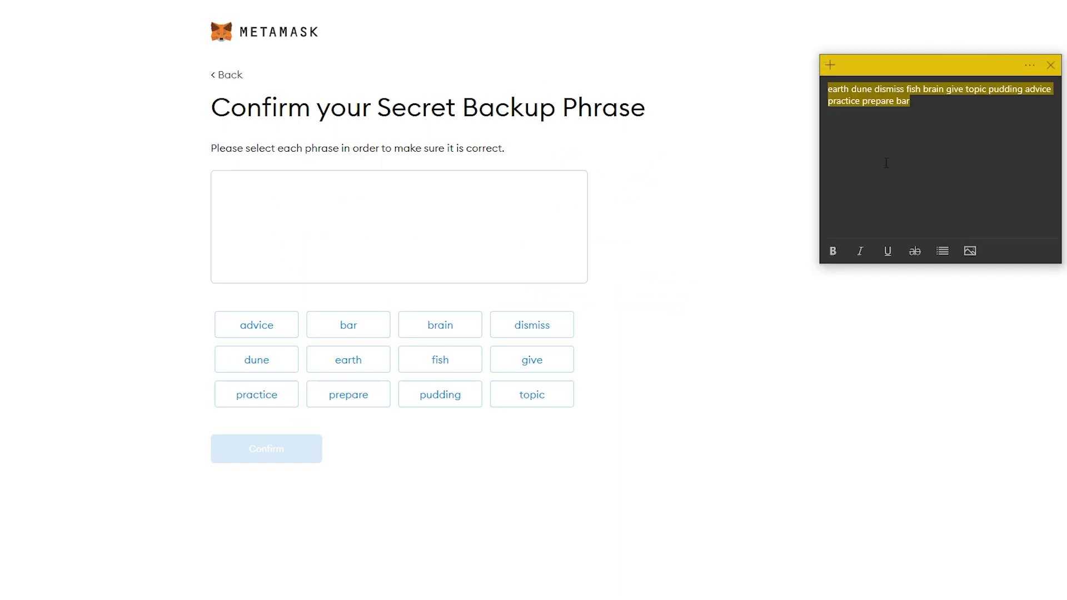
left_click(889, 101)
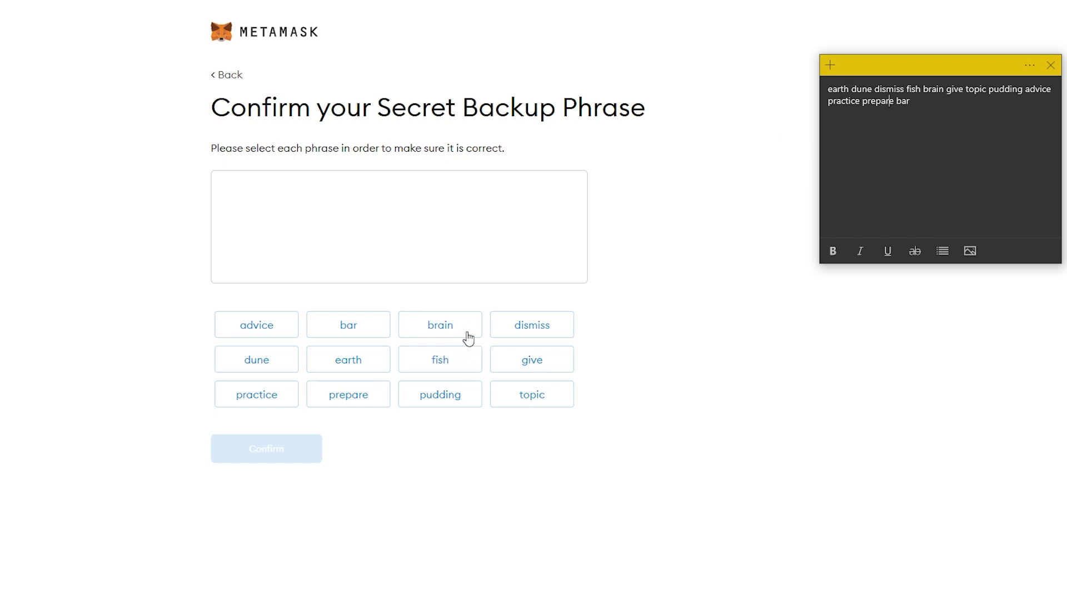
left_click(359, 366)
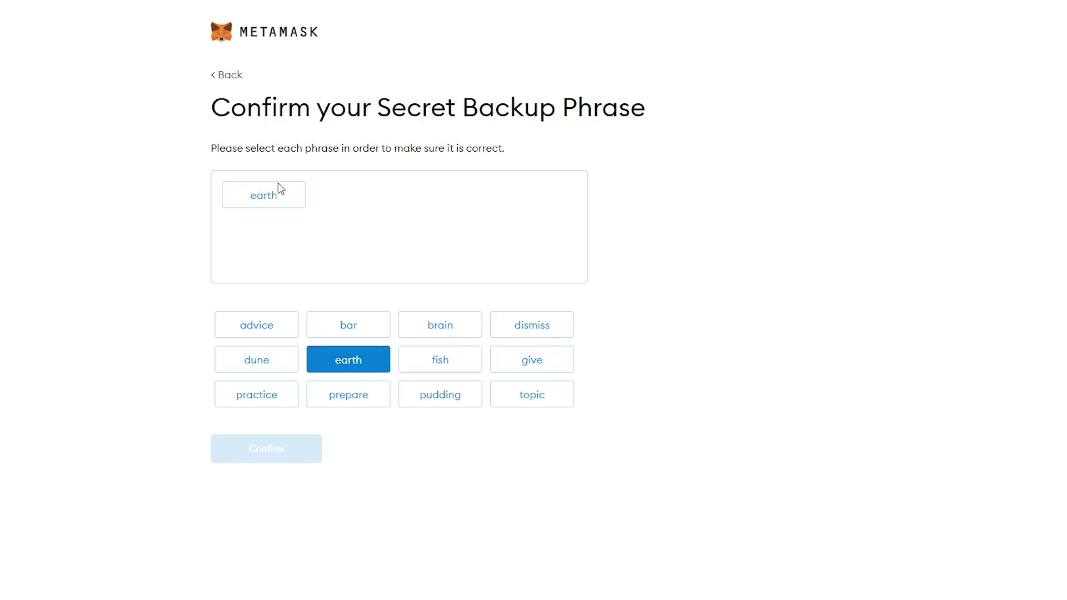
key("alt+Tab")
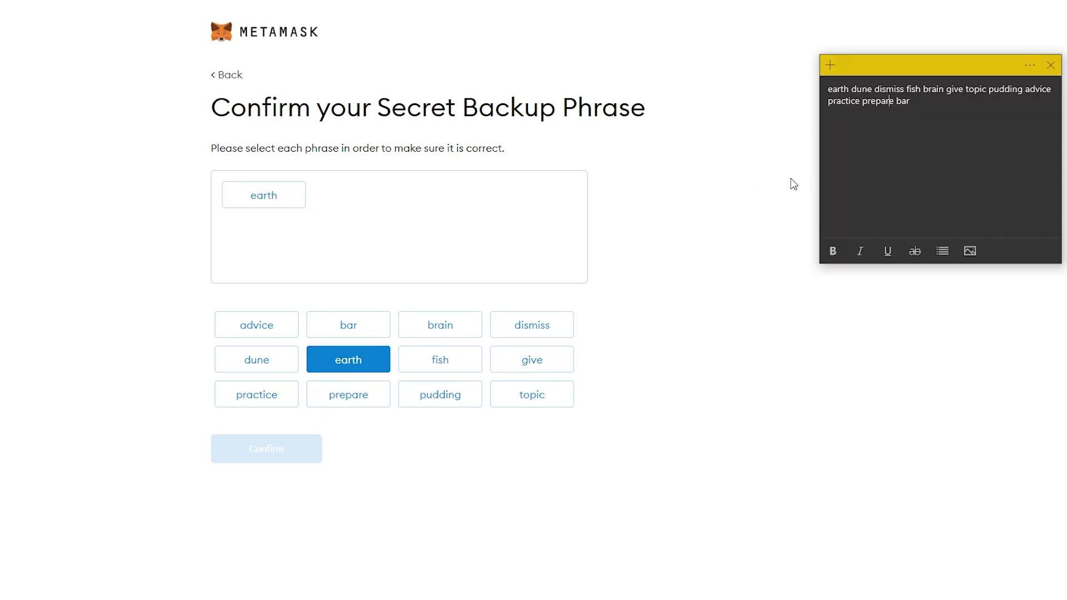
key("alt+Tab")
left_click(295, 364)
left_click(500, 327)
key("alt+Tab")
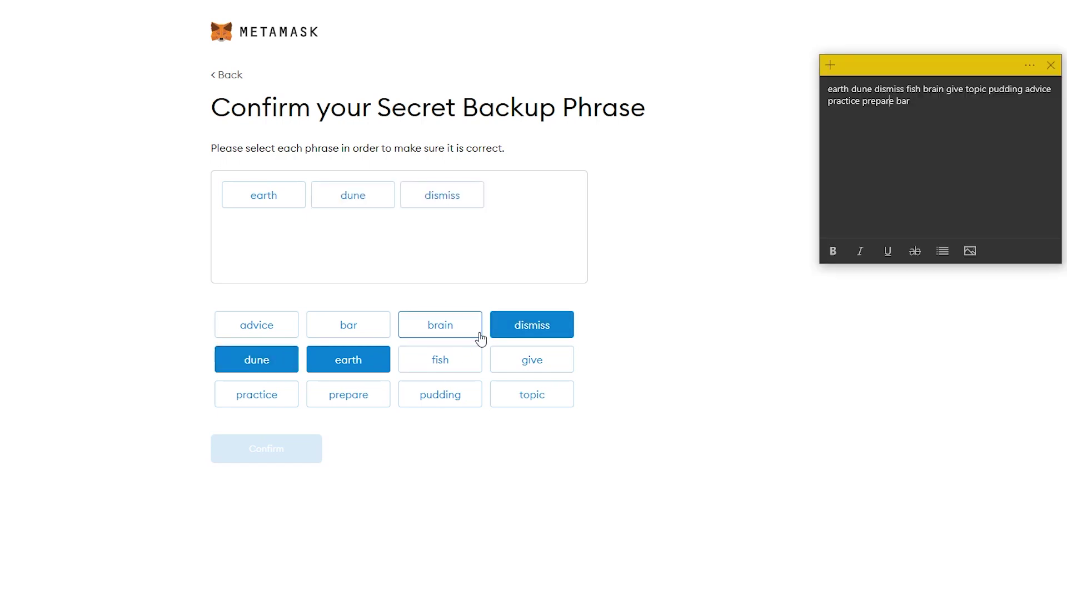
Select the remaining nine words of the secret backup phrase in order and confirm the phrase.
left_click(440, 359)
left_click(440, 325)
left_click(506, 360)
left_click(532, 395)
key("alt+Tab")
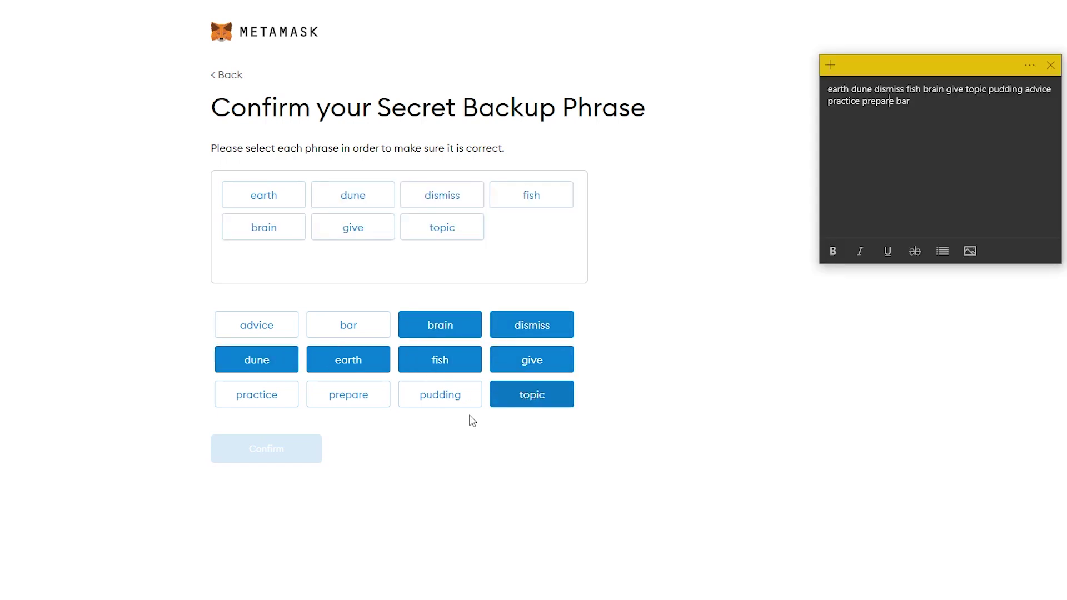
left_click(440, 395)
left_click(256, 325)
key("alt+Tab")
left_click(266, 400)
left_click(348, 394)
left_click(349, 325)
key("alt+Tab")
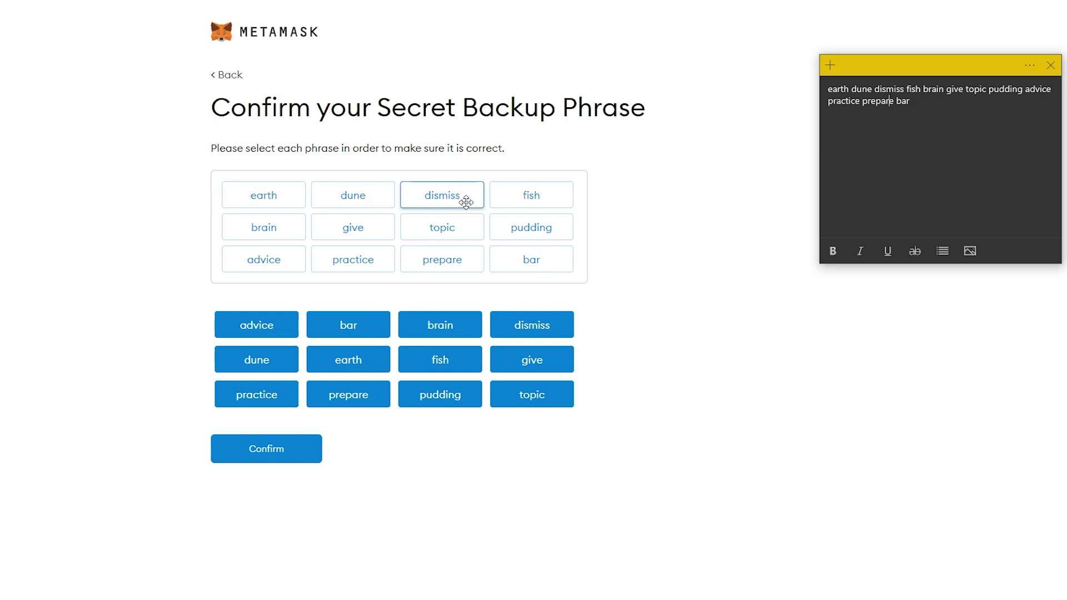
left_click_drag(939, 121, 813, 86)
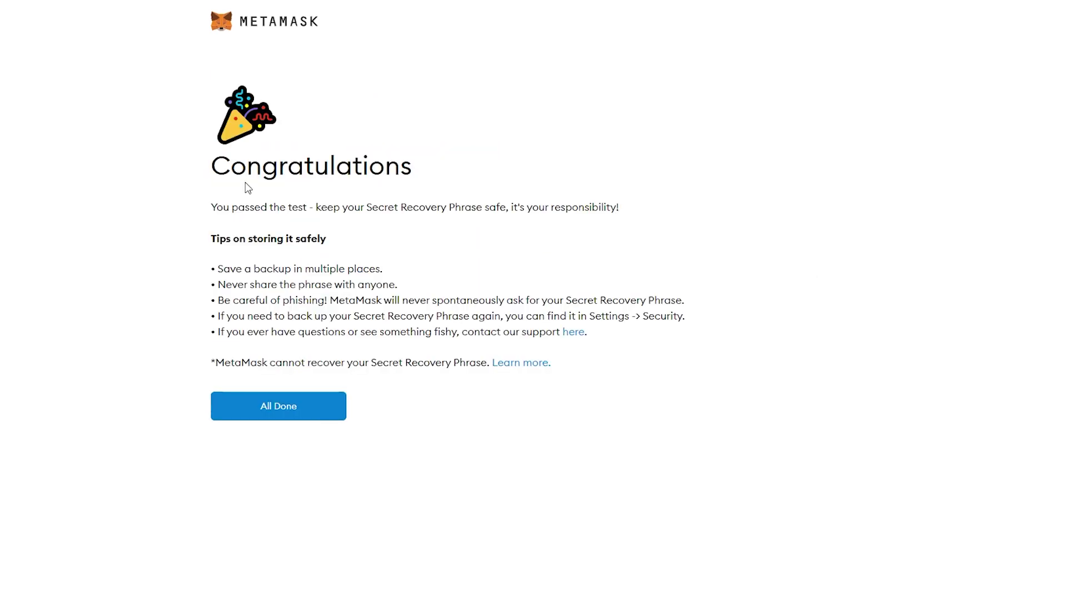
Finish the wallet setup after reading the phrase storage tips and dismiss the What's new notice.
left_click_drag(213, 165, 426, 186)
left_click_drag(236, 269, 358, 360)
left_click(246, 408)
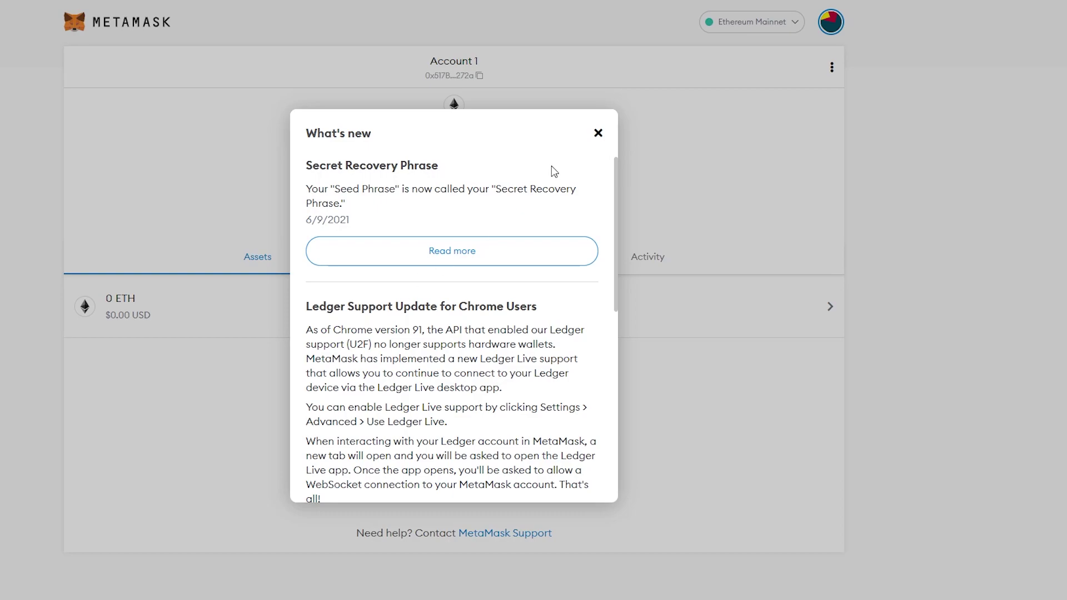
left_click(598, 133)
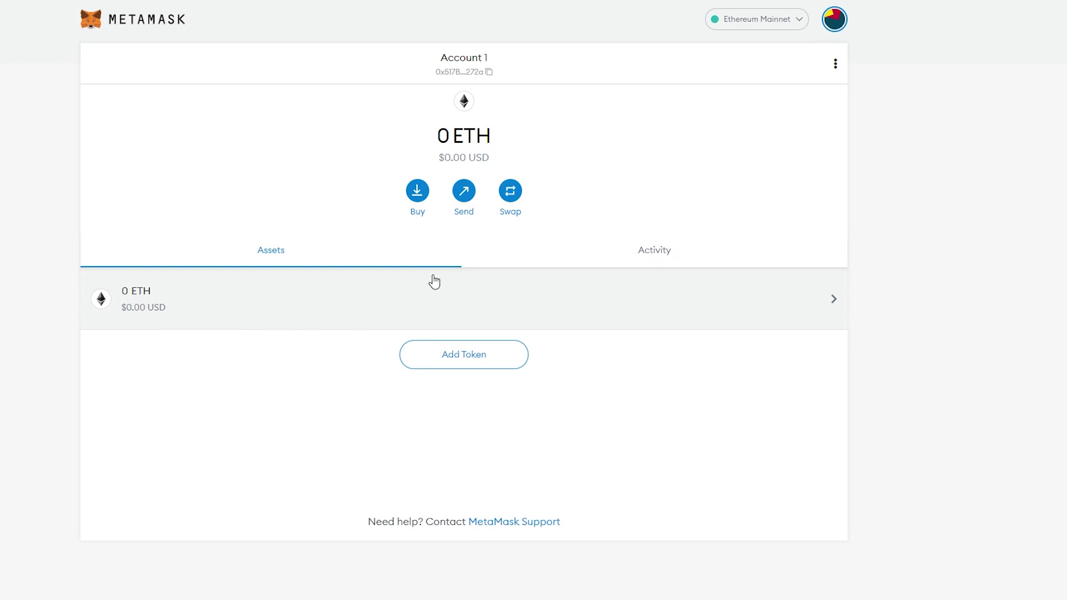
Open the Custom RPC network form and look up the Mainnet parameters in the guide on connecting MetaMask to Binance Smart Chain.
left_click(795, 27)
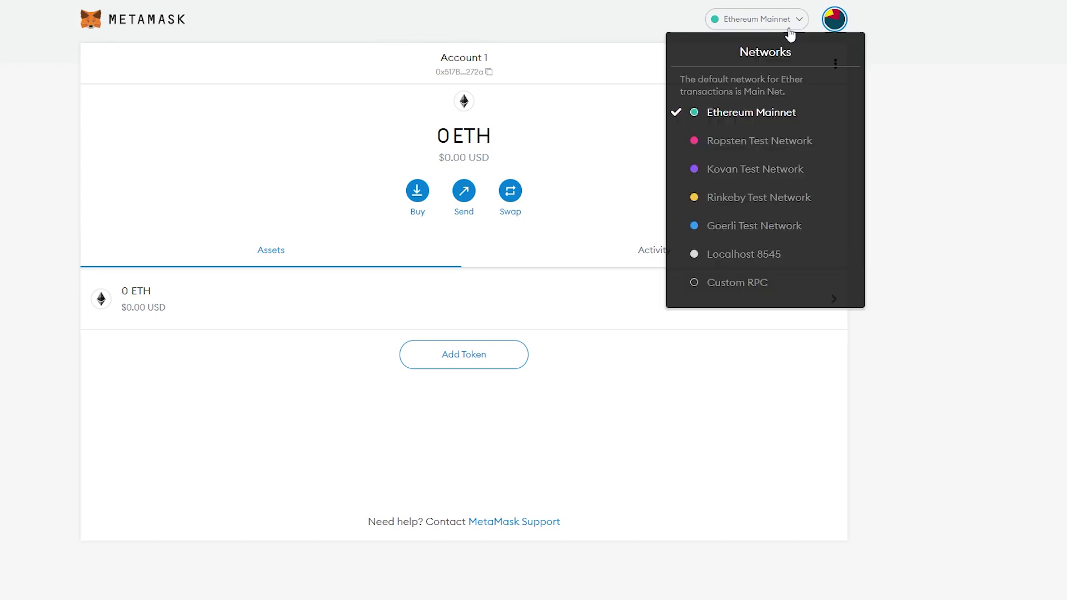
left_click(718, 286)
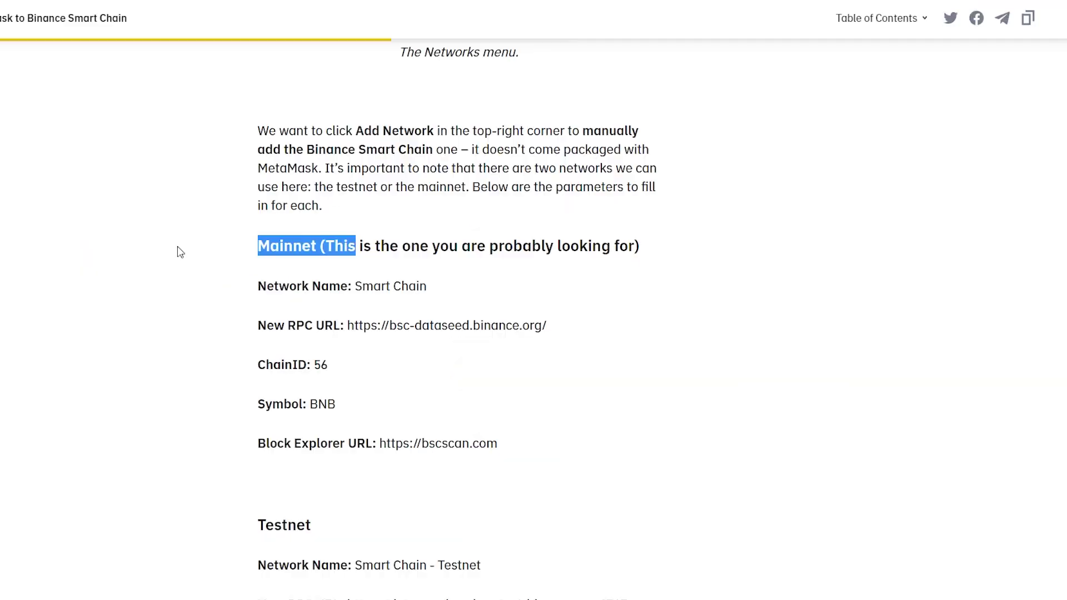
left_click_drag(234, 246, 646, 240)
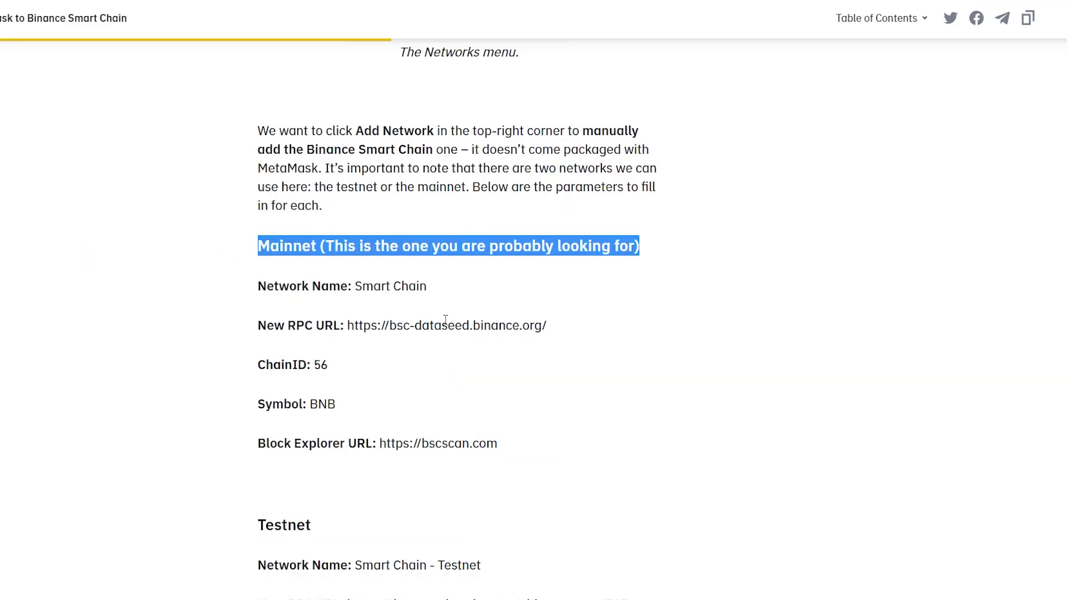
scroll(275, 369, "down", 5)
scroll(308, 356, "up", 5)
left_click(358, 286)
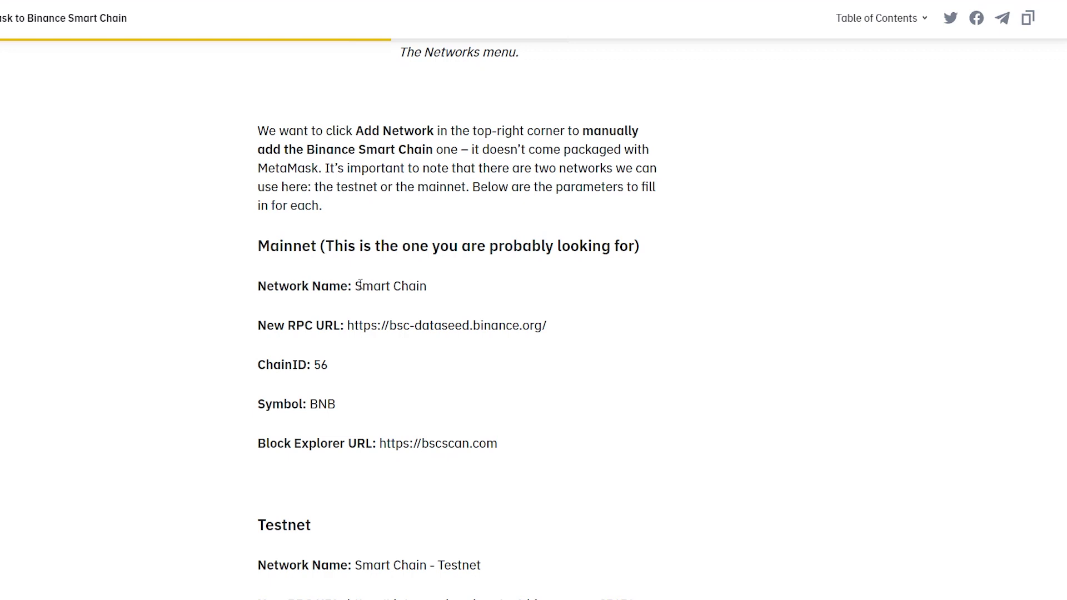
Copy the Mainnet network name from the guide and set the new MetaMask network's name to Smart Chain.
left_click_drag(358, 286, 429, 286)
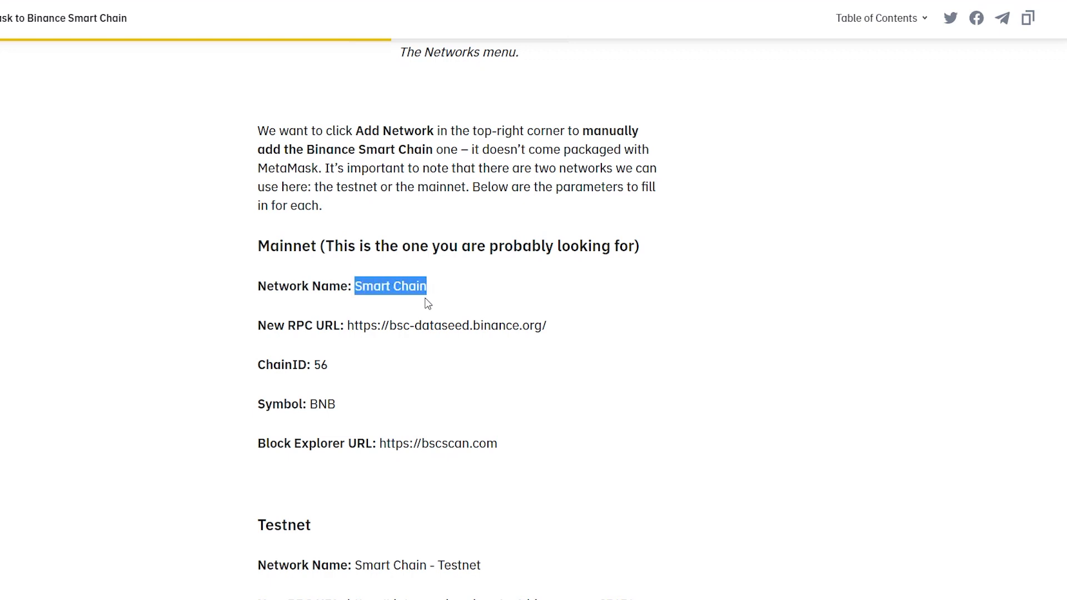
key("ctrl+c")
key("alt+Tab")
key("Tab")
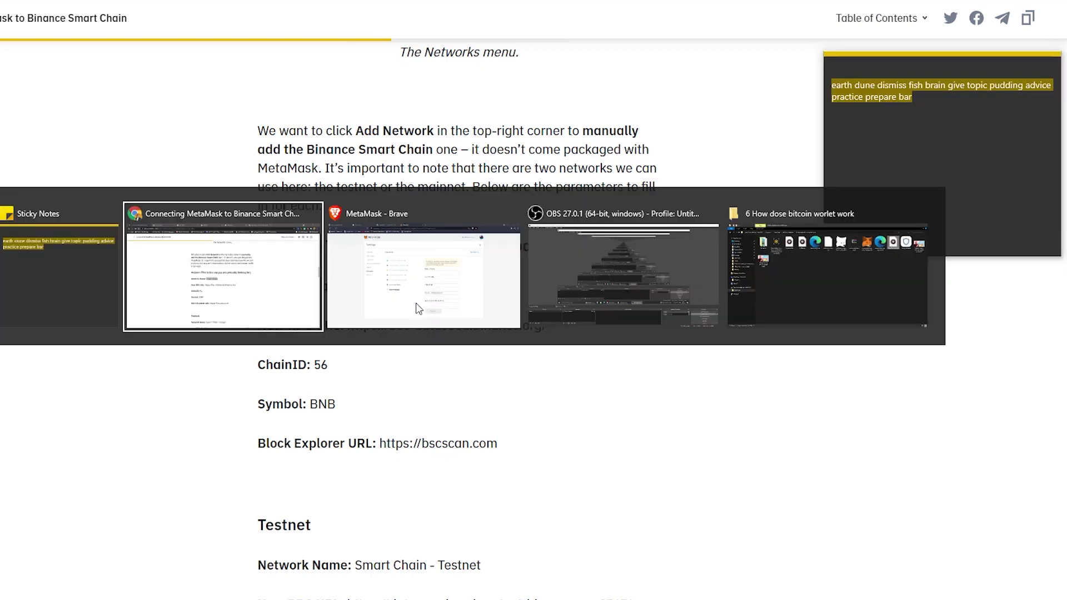
left_click(528, 255)
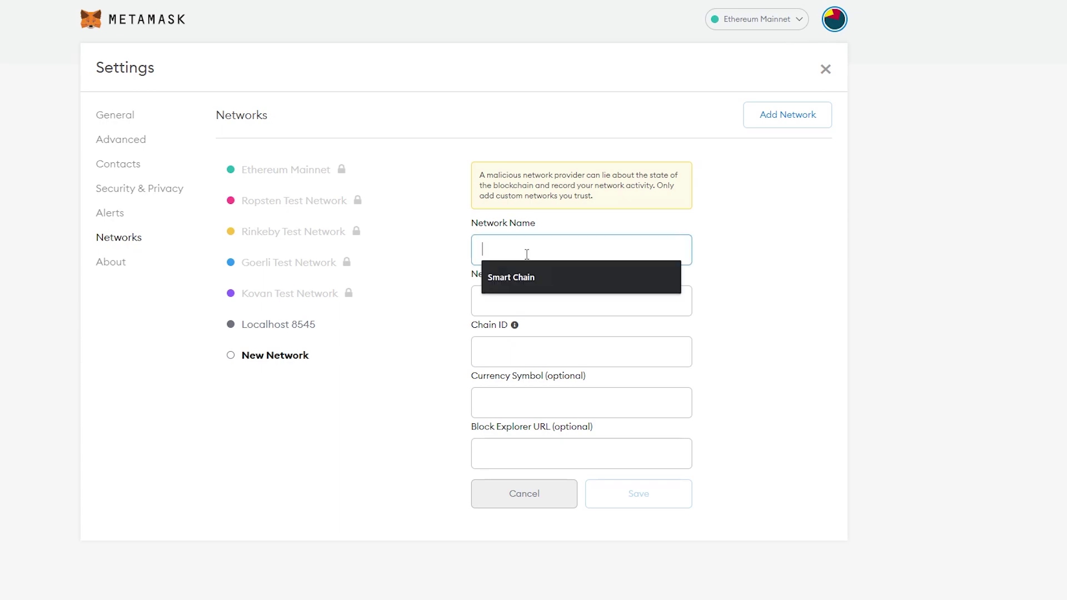
key("alt+Tab")
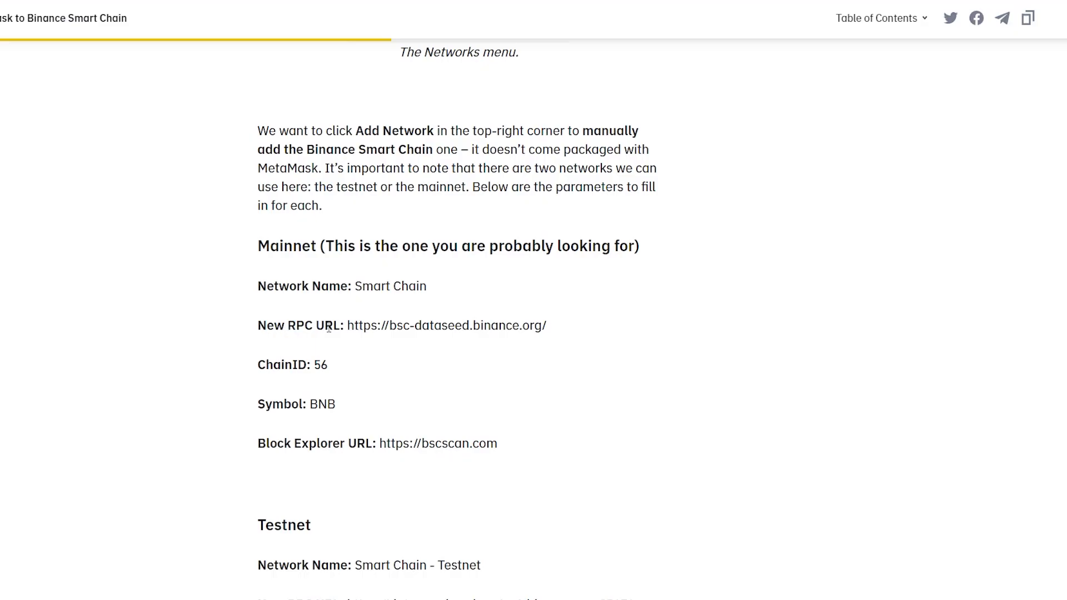
left_click_drag(349, 326, 549, 338)
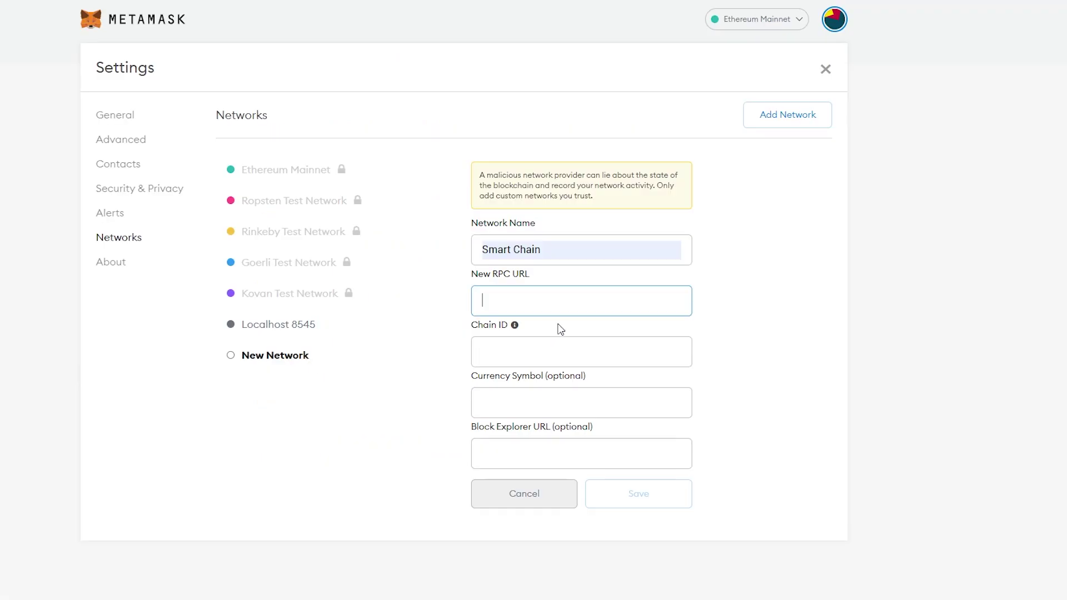
left_click(529, 307)
left_click(527, 329)
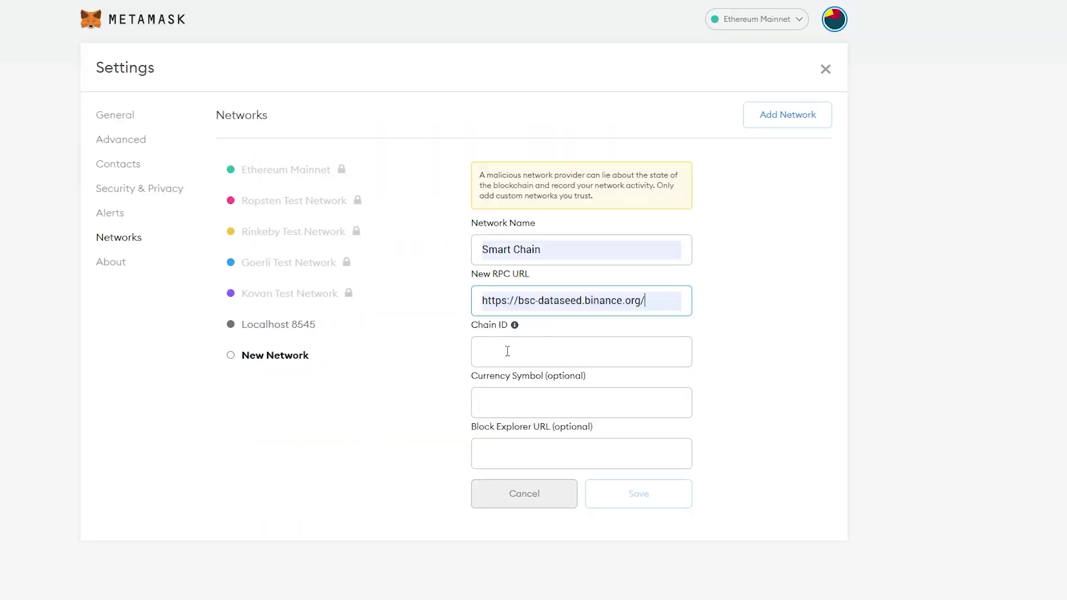
left_click(573, 350)
left_click(512, 382)
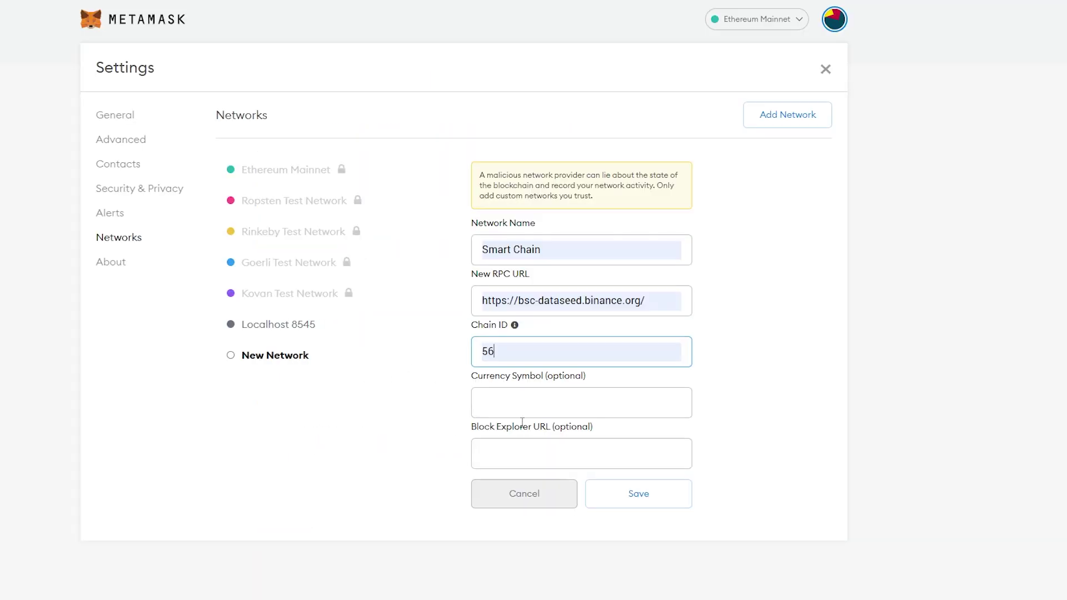
left_click(546, 399)
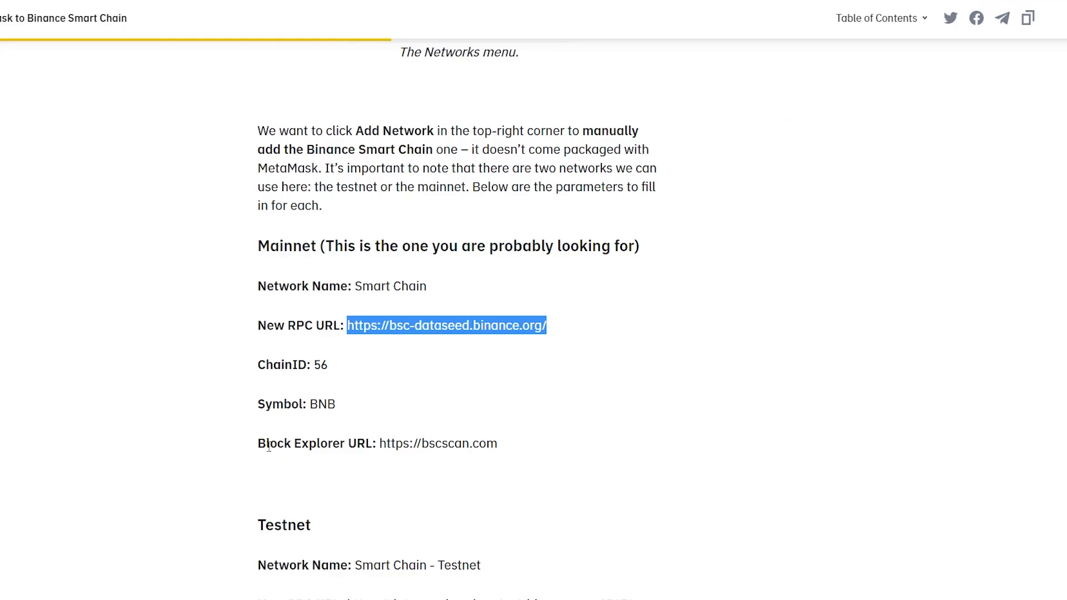
double_click(401, 445)
left_click(498, 452)
left_click_drag(499, 448, 379, 446)
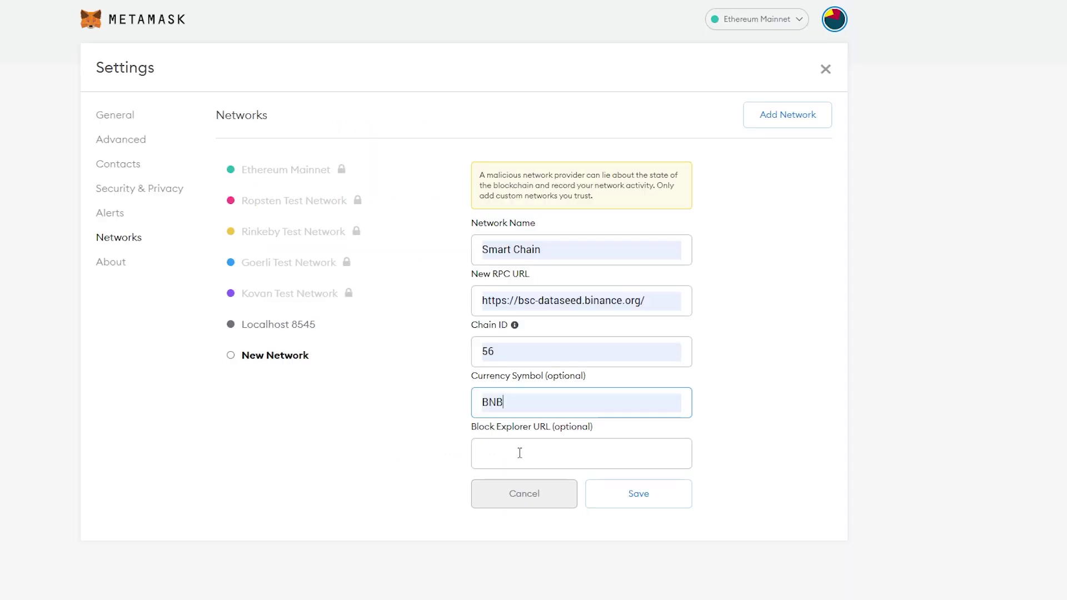
left_click(535, 458)
left_click(519, 479)
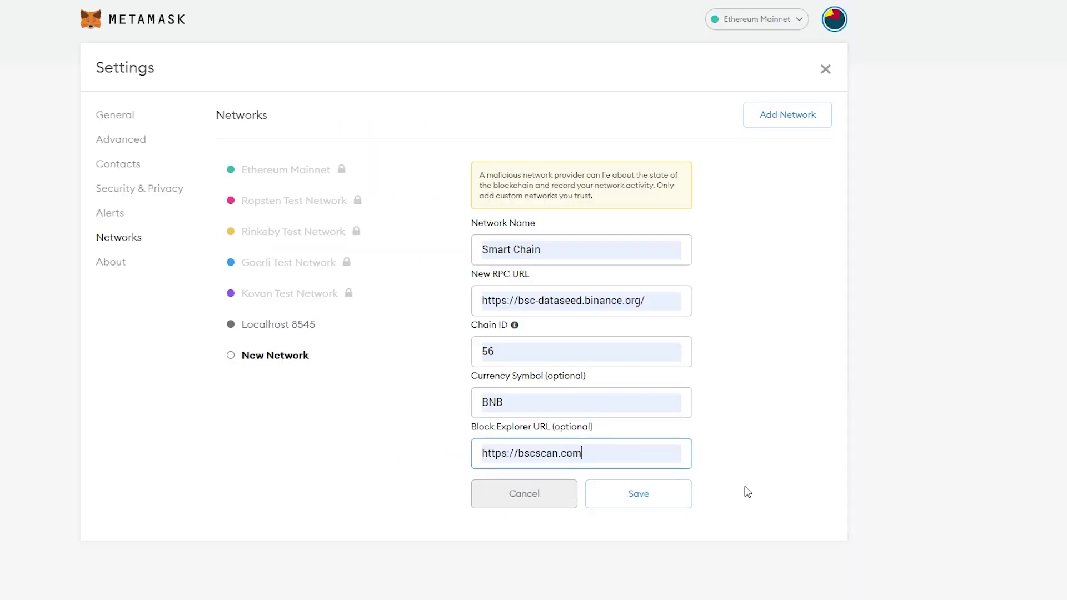
left_click(634, 498)
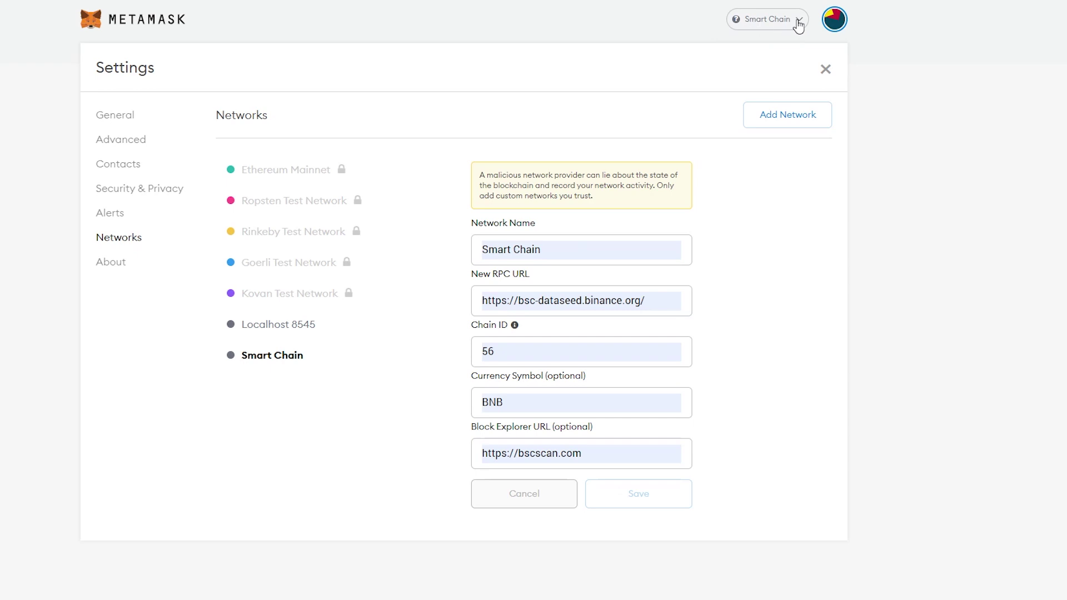
Close the network settings and look over the account's BNB balance, the Binance withdrawal page and the token swap form.
left_click(825, 69)
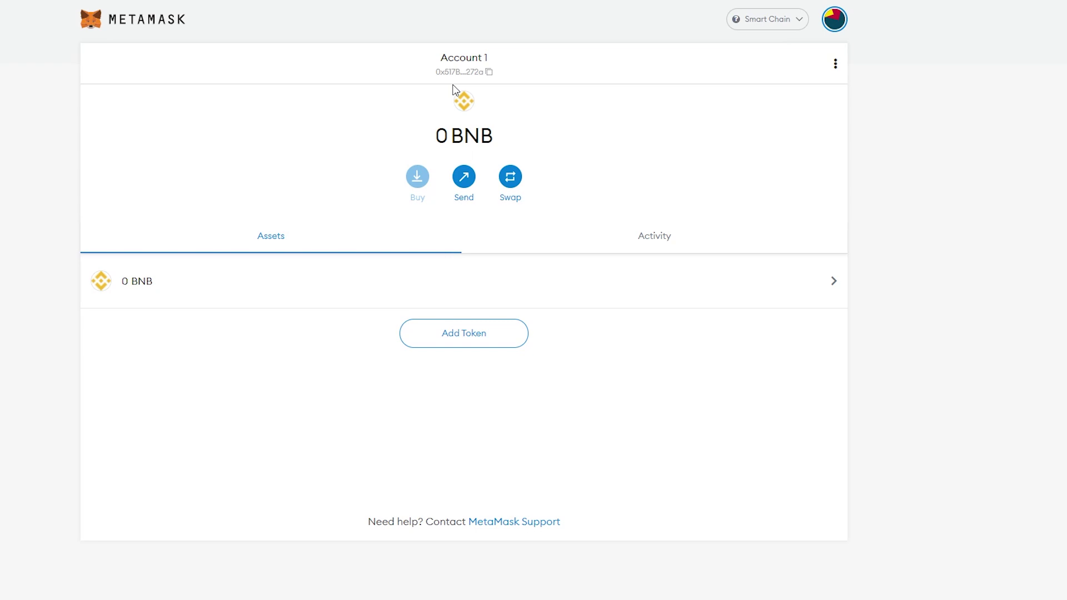
left_click(464, 63)
key("alt+Tab")
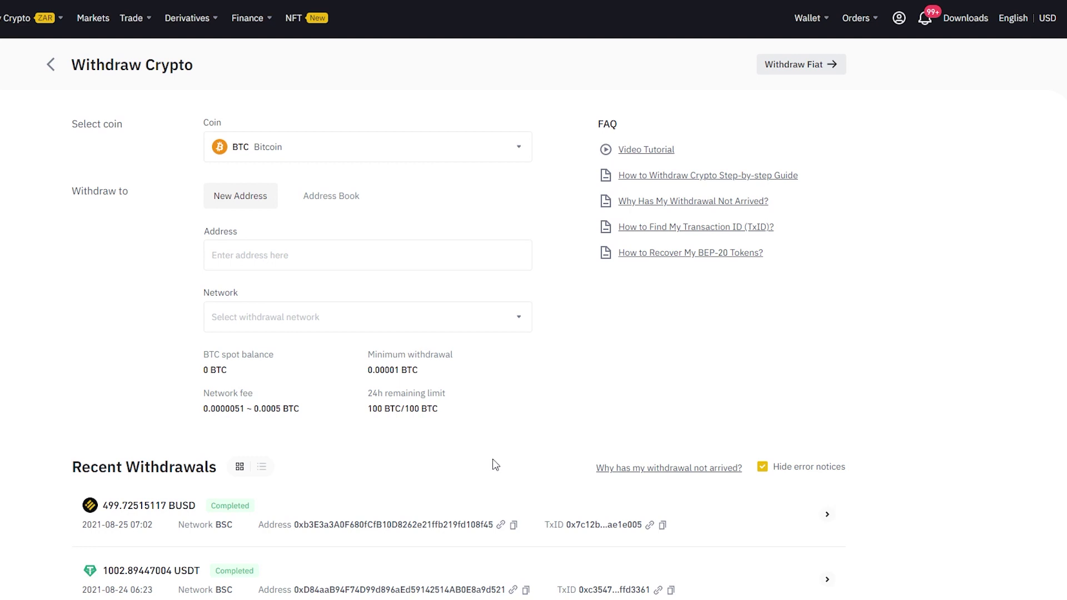
key("alt+Tab")
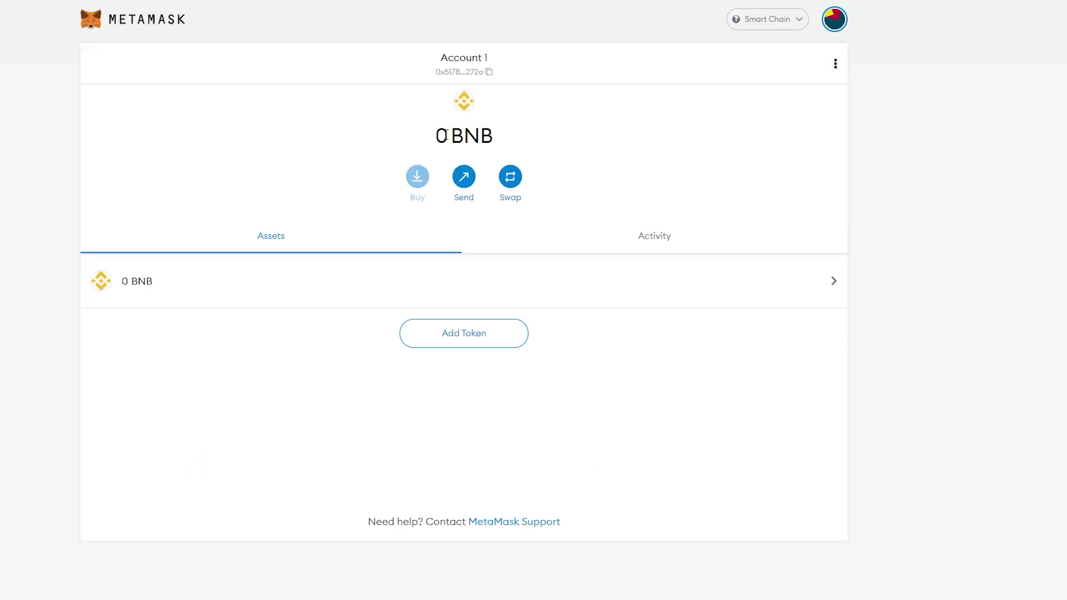
left_click_drag(446, 133, 421, 138)
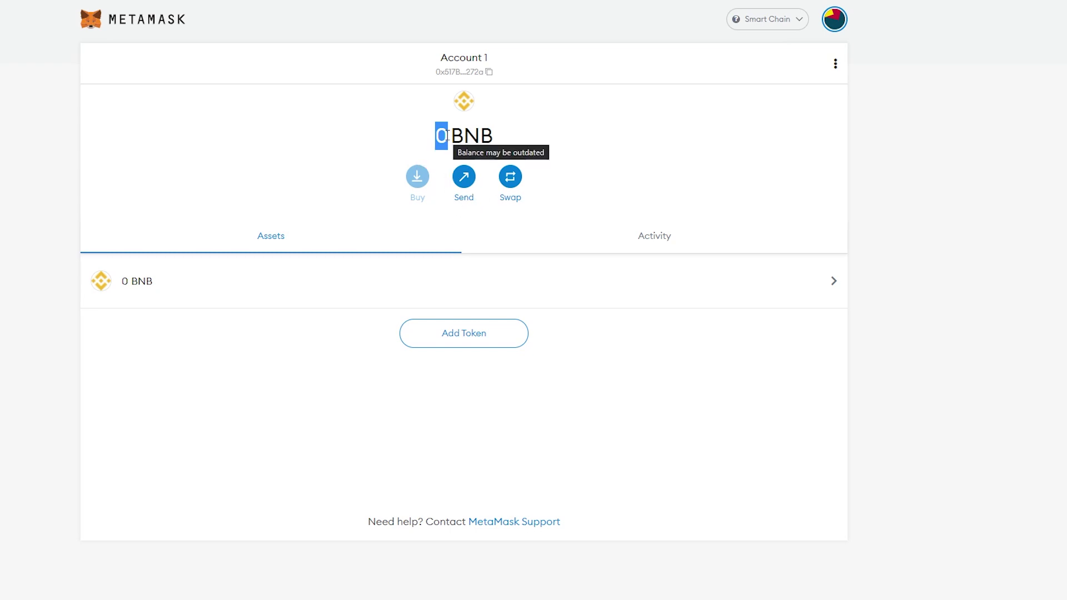
left_click(509, 189)
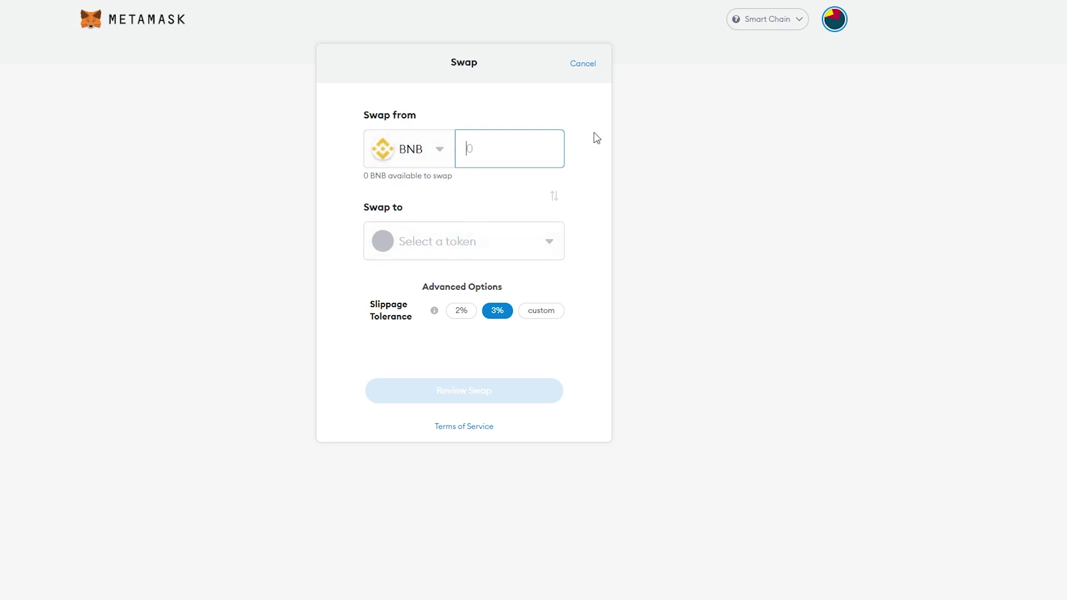
left_click(583, 64)
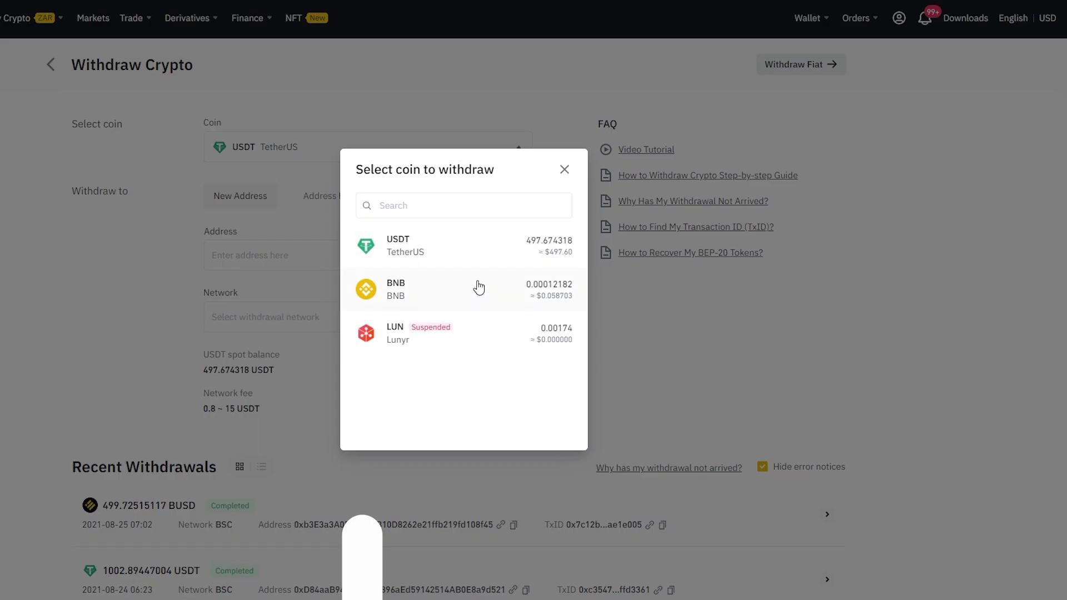
Choose USDT as the coin to withdraw on Binance and enter the copied MetaMask account address as the recipient.
left_click(389, 253)
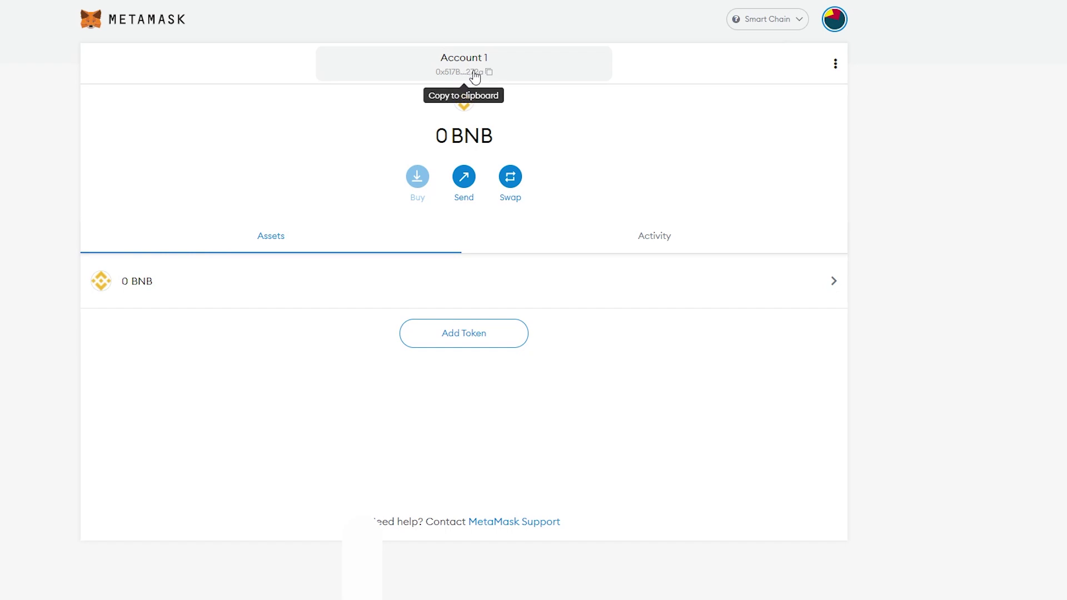
left_click(489, 73)
key("alt+Tab")
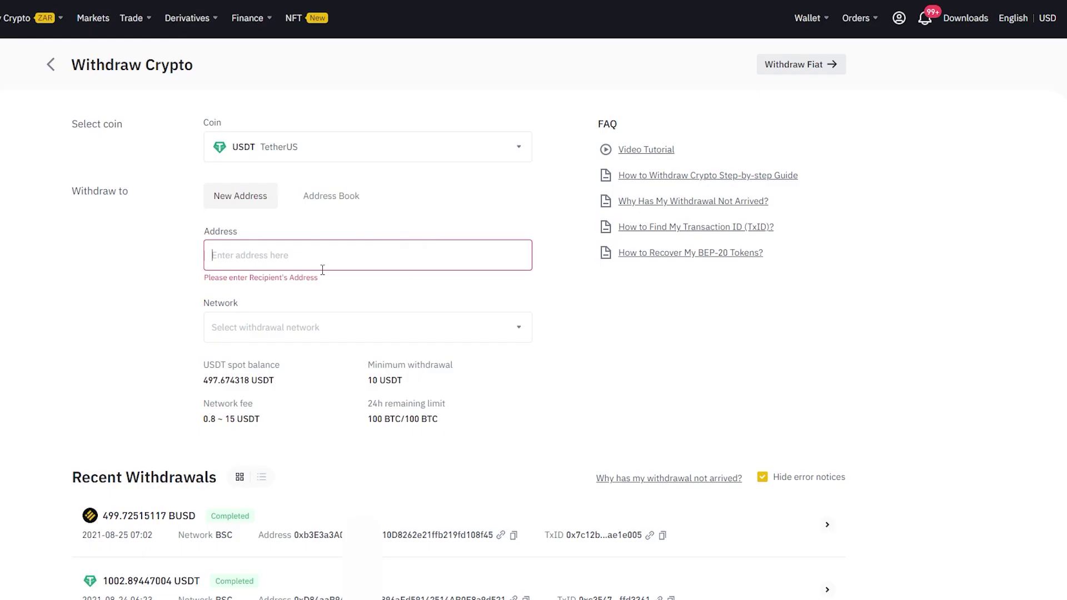
key("ctrl+v")
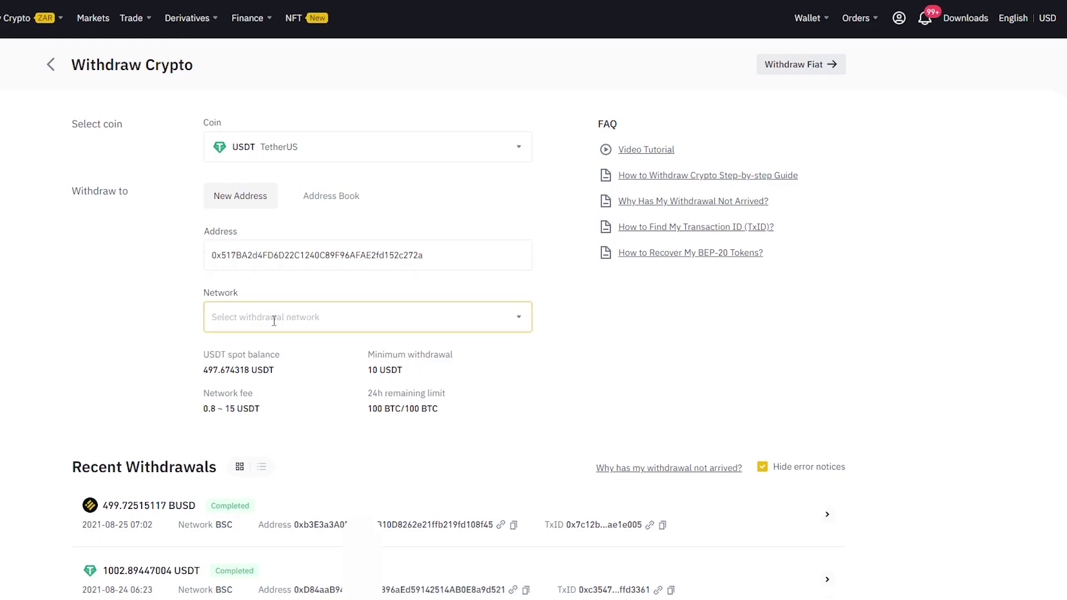
Choose BSC Binance Smart Chain (BEP20) as the withdrawal network and confirm that the address supports it.
left_click(276, 320)
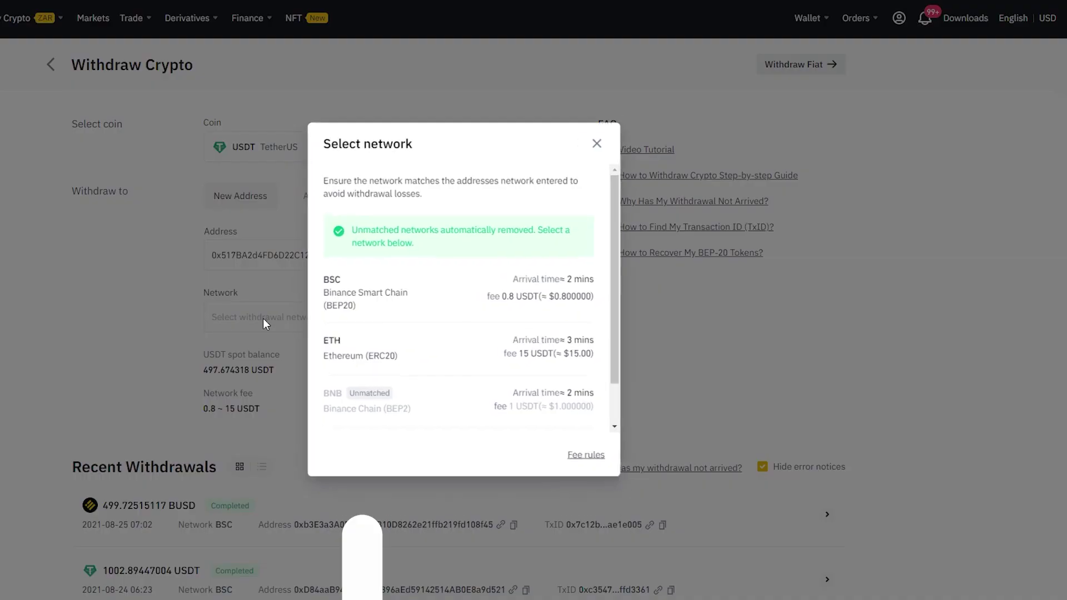
scroll(351, 352, "down", 1)
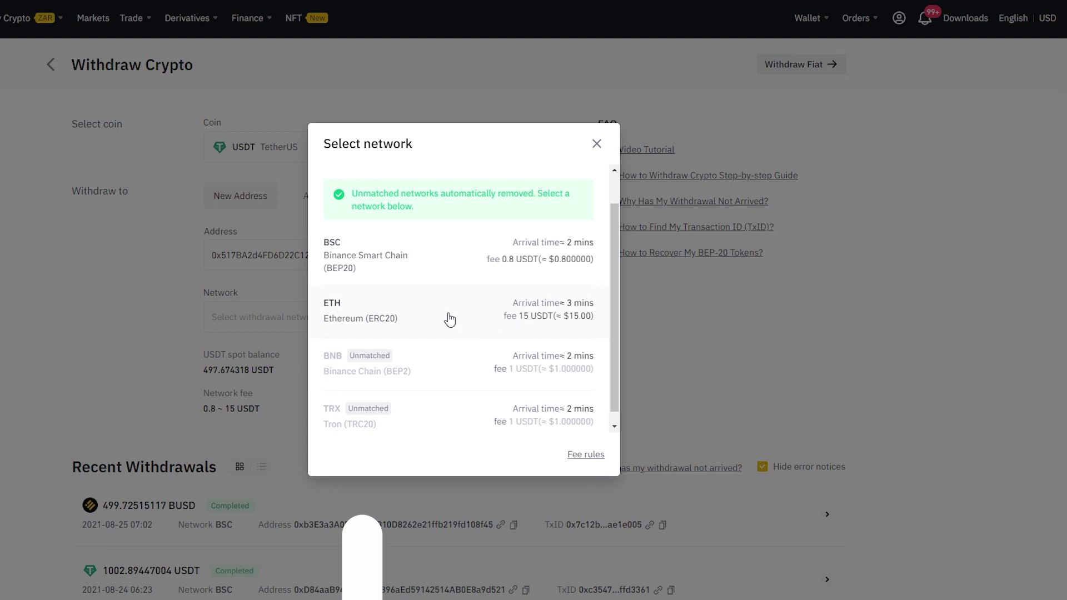
scroll(444, 322, "up", 1)
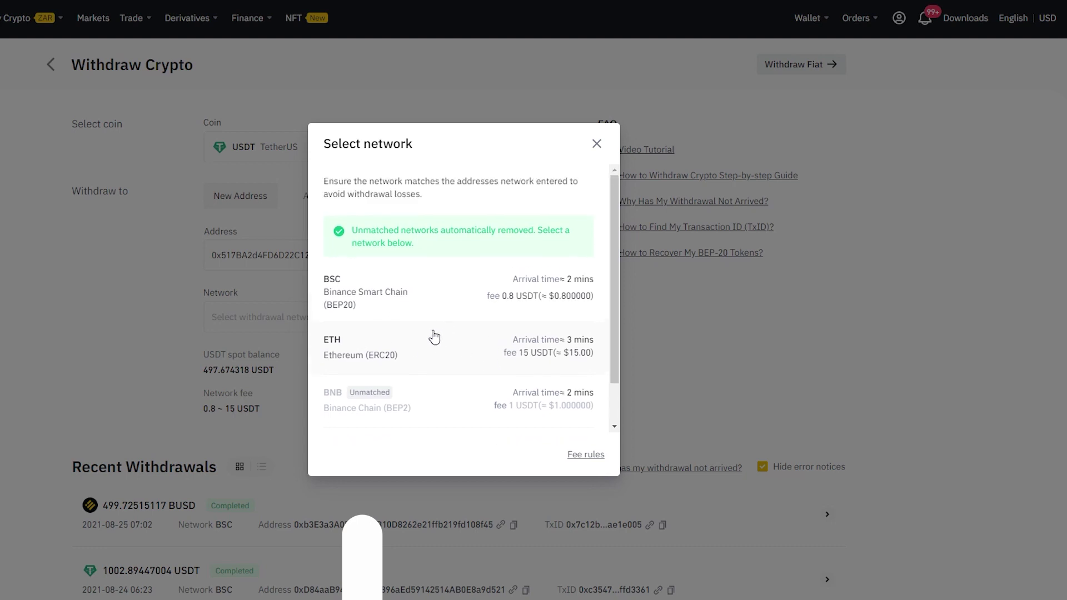
left_click(368, 302)
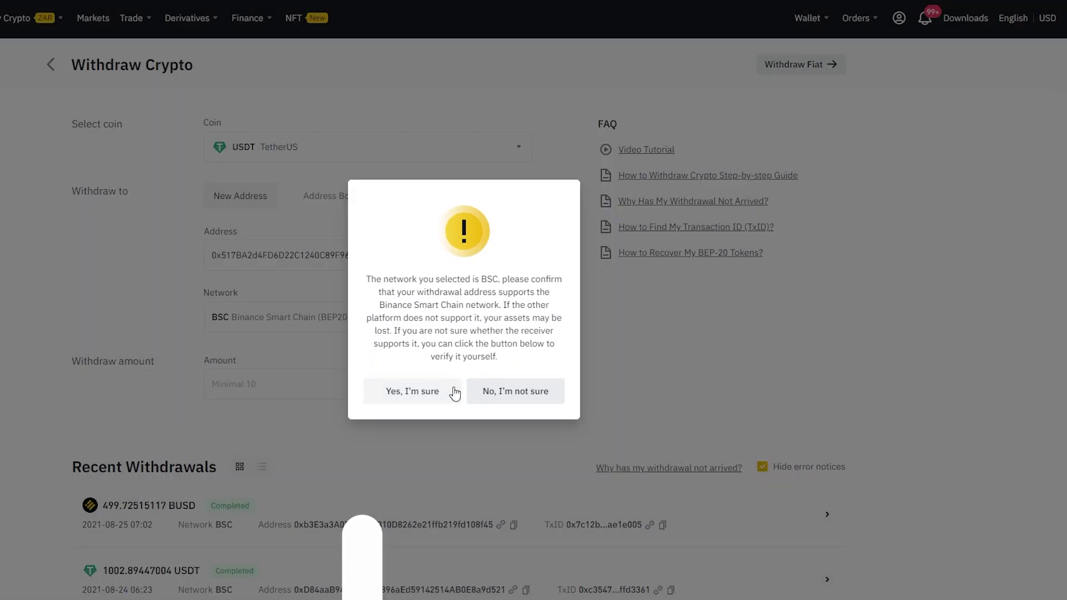
left_click(419, 392)
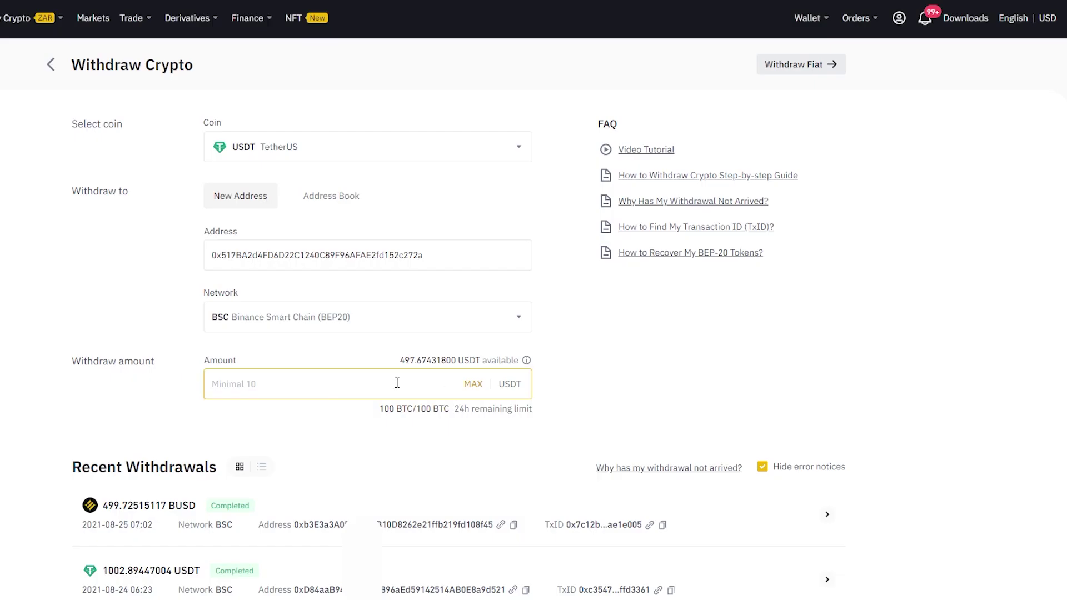
Set the withdrawal amount to 15 USDT and submit the withdrawal, confirming its details.
type("2")
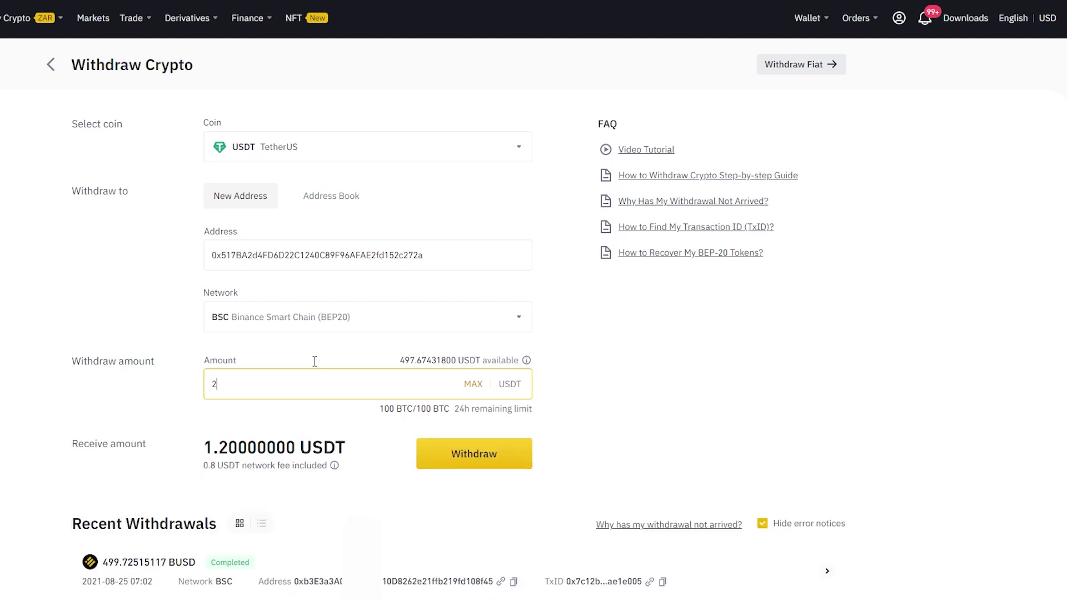
key("BackSpace")
type("15")
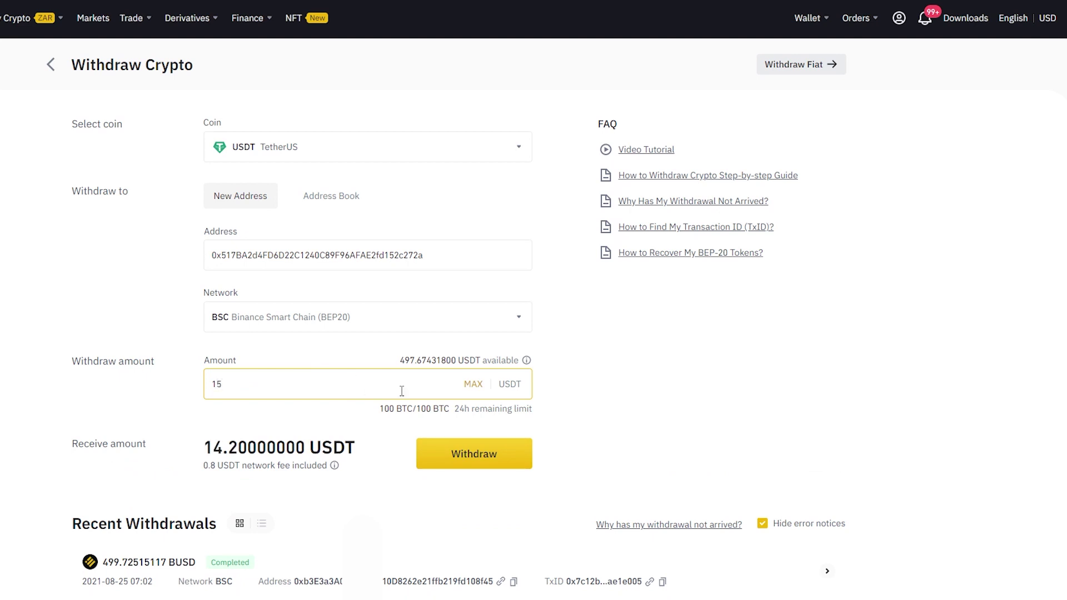
left_click(465, 463)
left_click(518, 386)
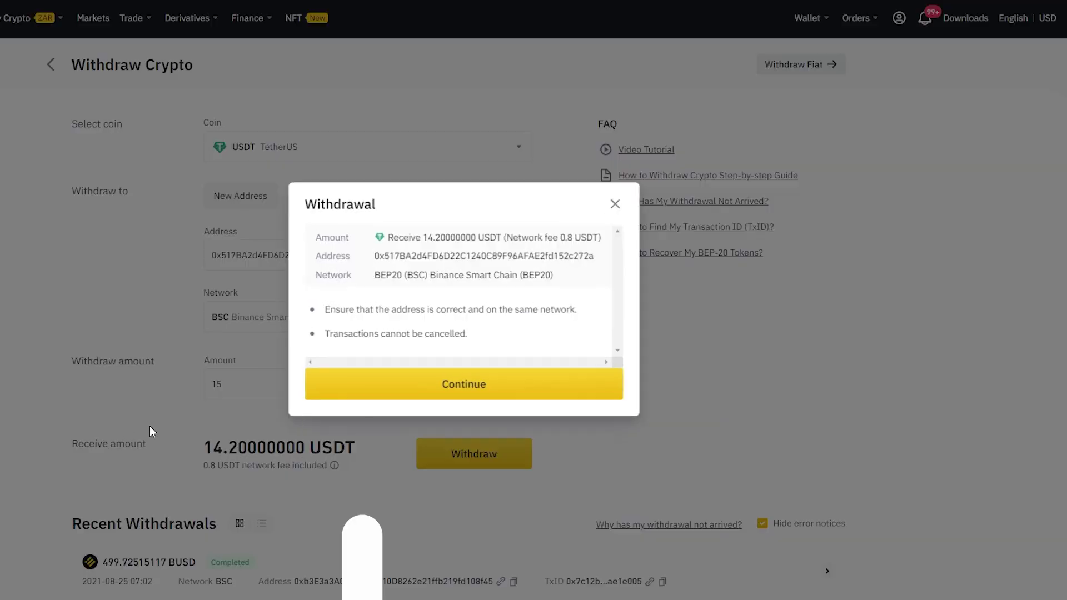
left_click(393, 392)
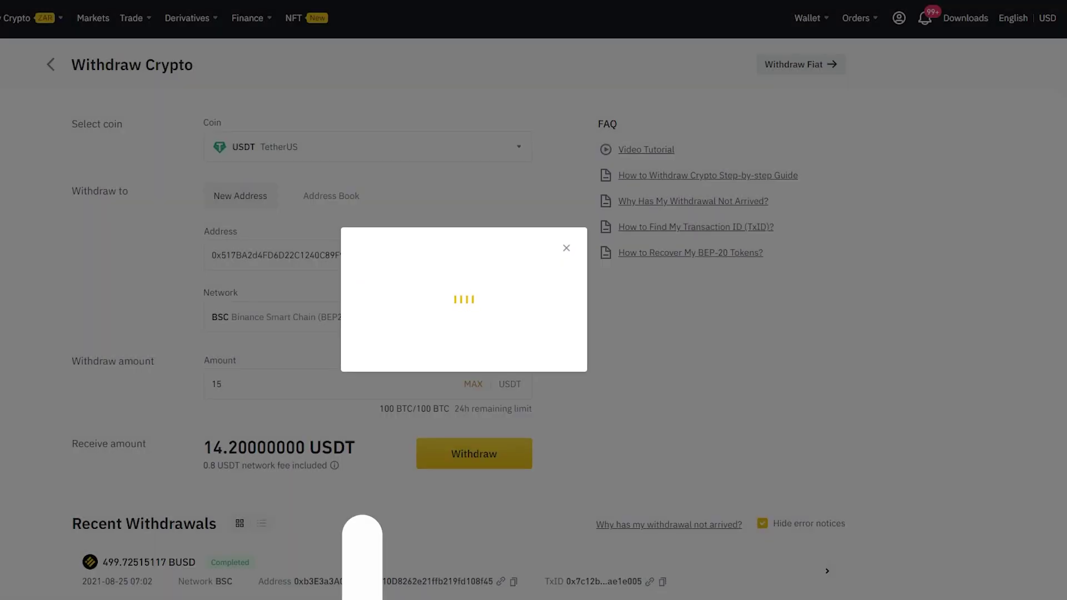
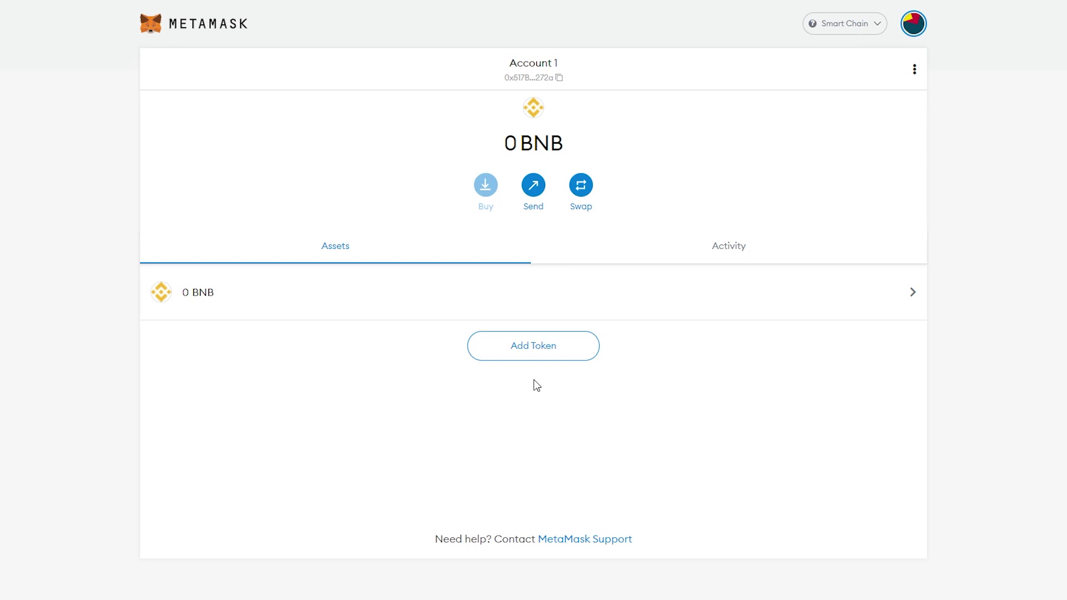
Start adding a custom token in MetaMask, and look up tether on CoinGecko to open the Tether (USDT) page.
left_click(530, 350)
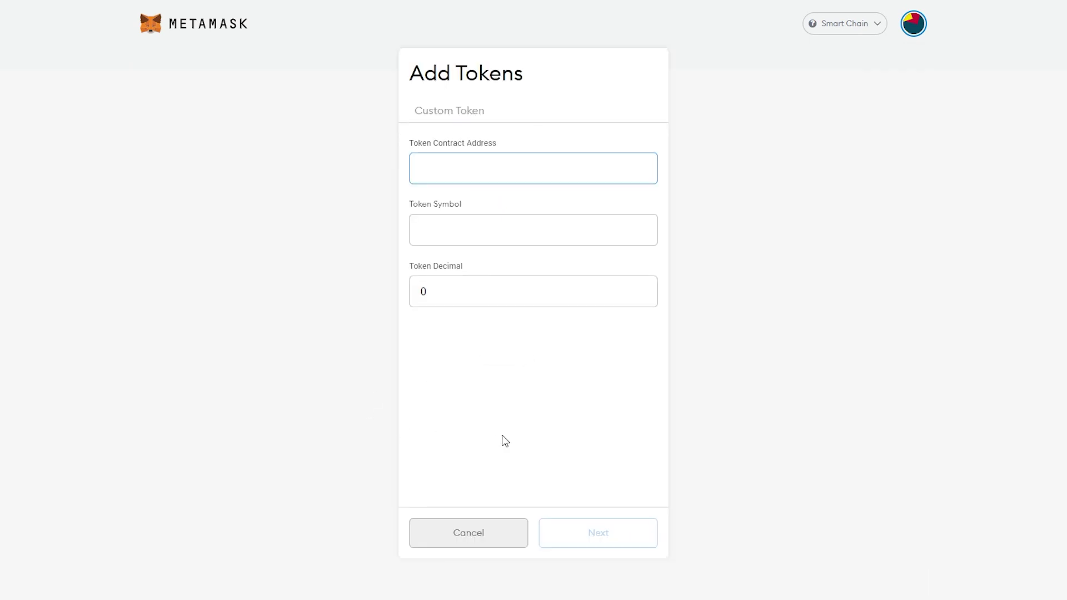
left_click_drag(410, 144, 494, 145)
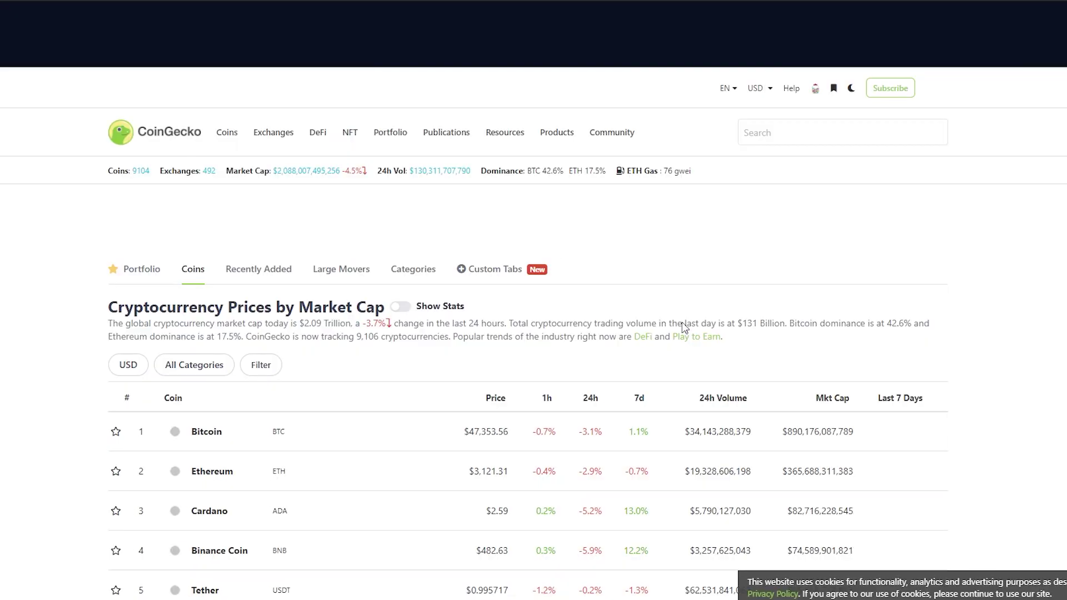
scroll(642, 305, "down", 10)
scroll(643, 305, "up", 6)
scroll(643, 301, "up", 5)
left_click(822, 75)
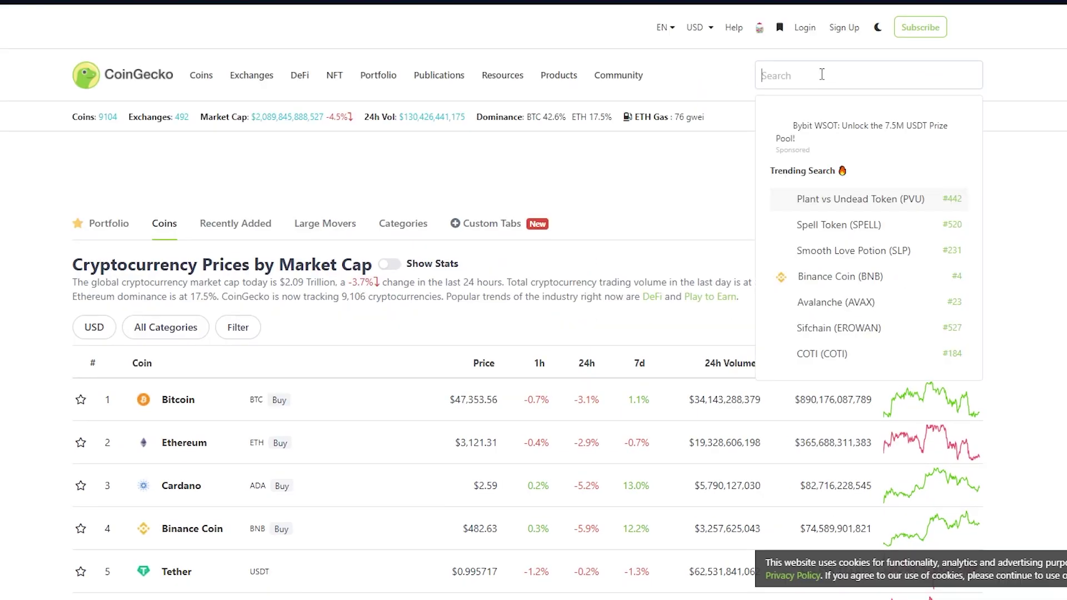
type("tether")
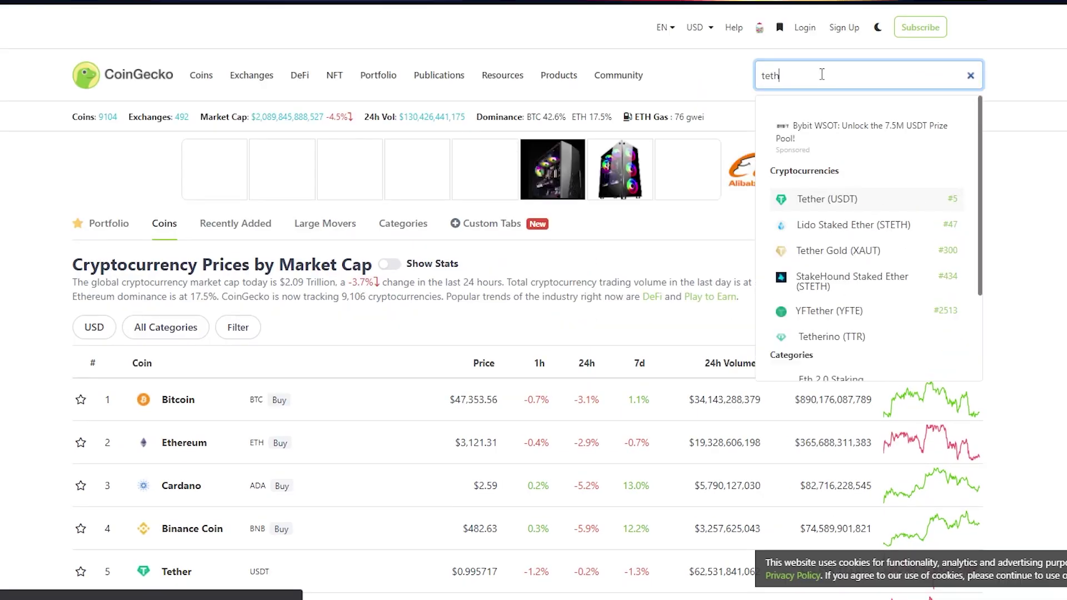
left_click(799, 209)
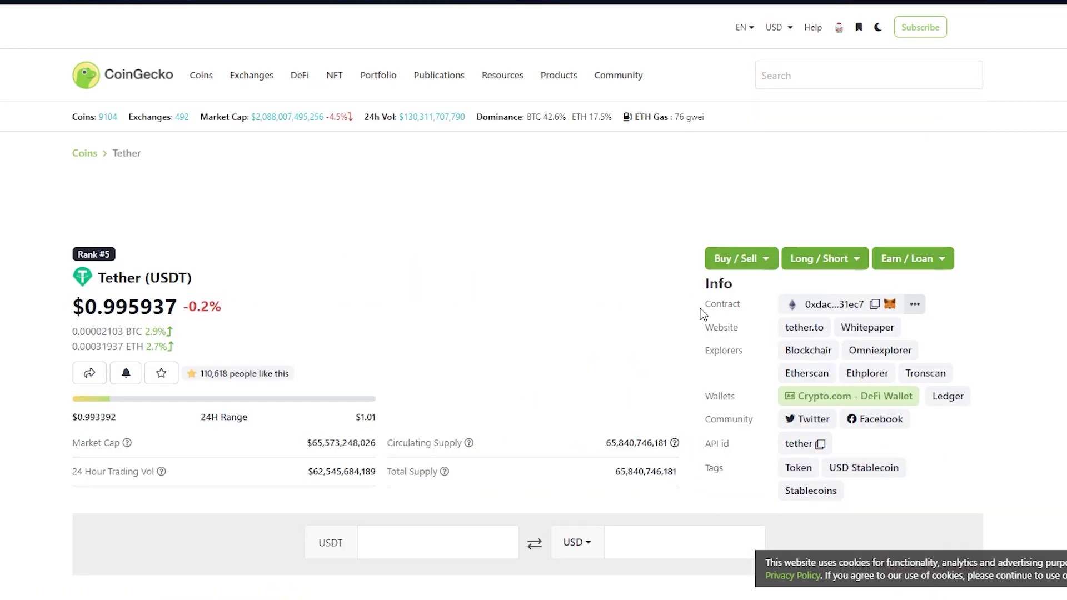
Copy Tether's Binance Smart Chain contract address from the coin's contract information on CoinGecko.
scroll(602, 272, "down", 10)
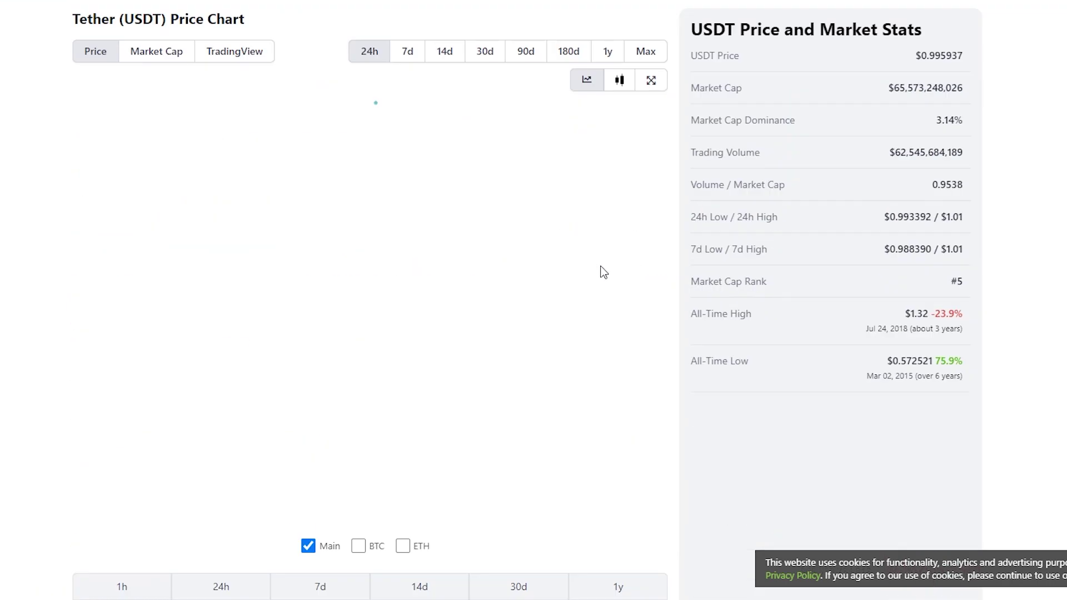
scroll(651, 266, "up", 6)
scroll(882, 191, "up", 6)
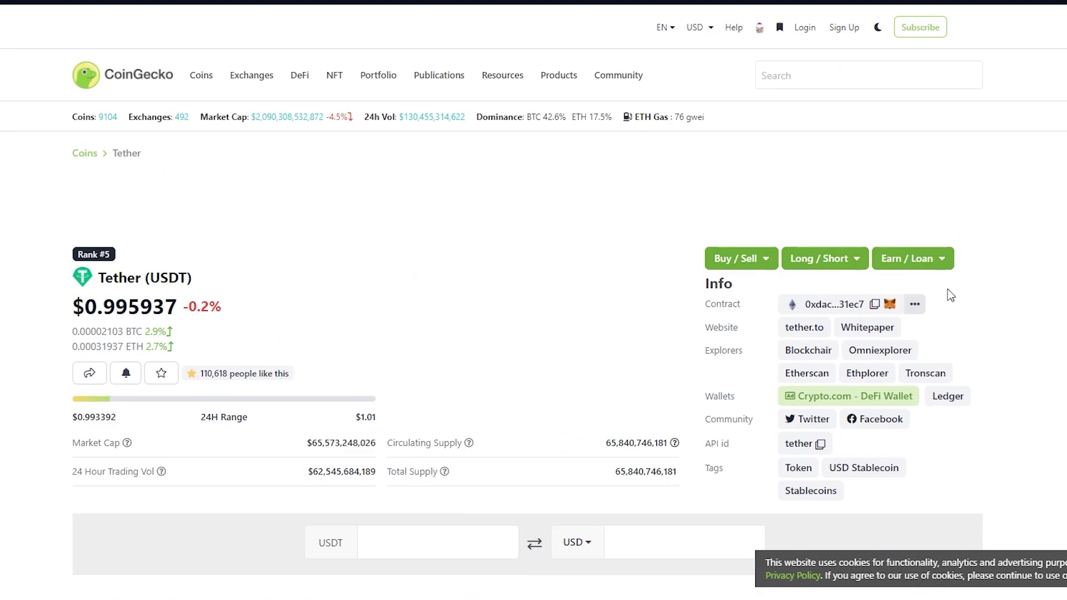
double_click(718, 284)
scroll(718, 283, "down", 4)
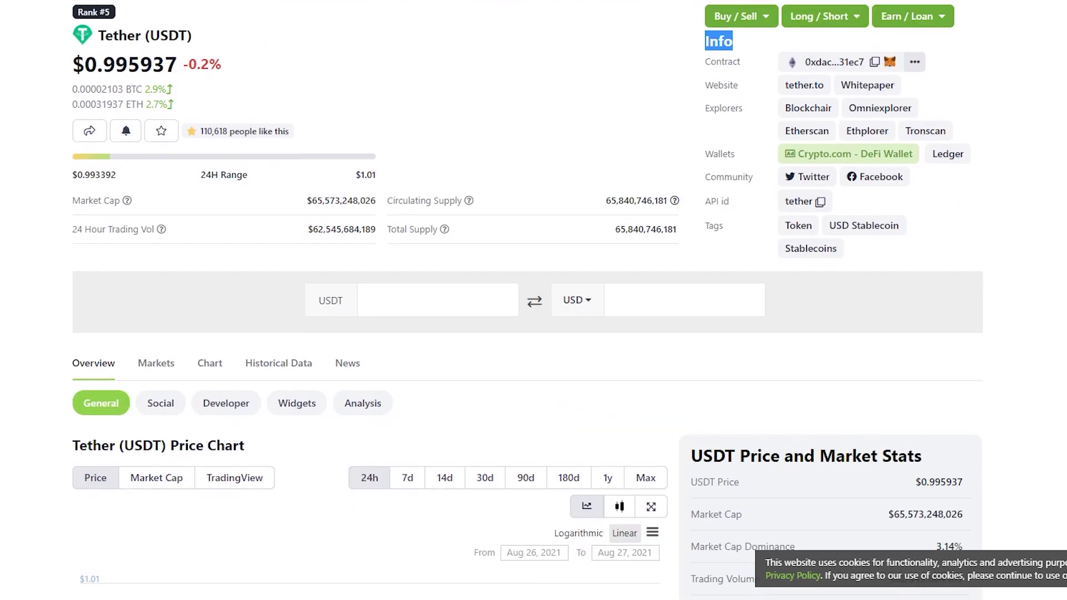
left_click(707, 56)
mouse_move(709, 42)
left_mouse_down()
mouse_move(735, 44)
mouse_move(726, 45)
left_mouse_up()
left_click(915, 62)
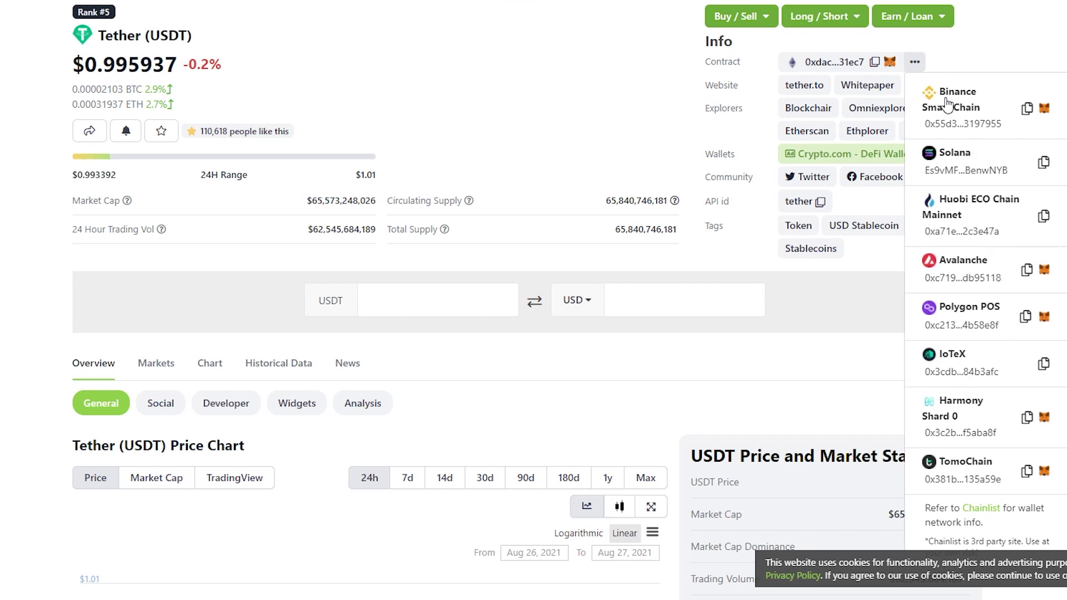
left_click(1027, 109)
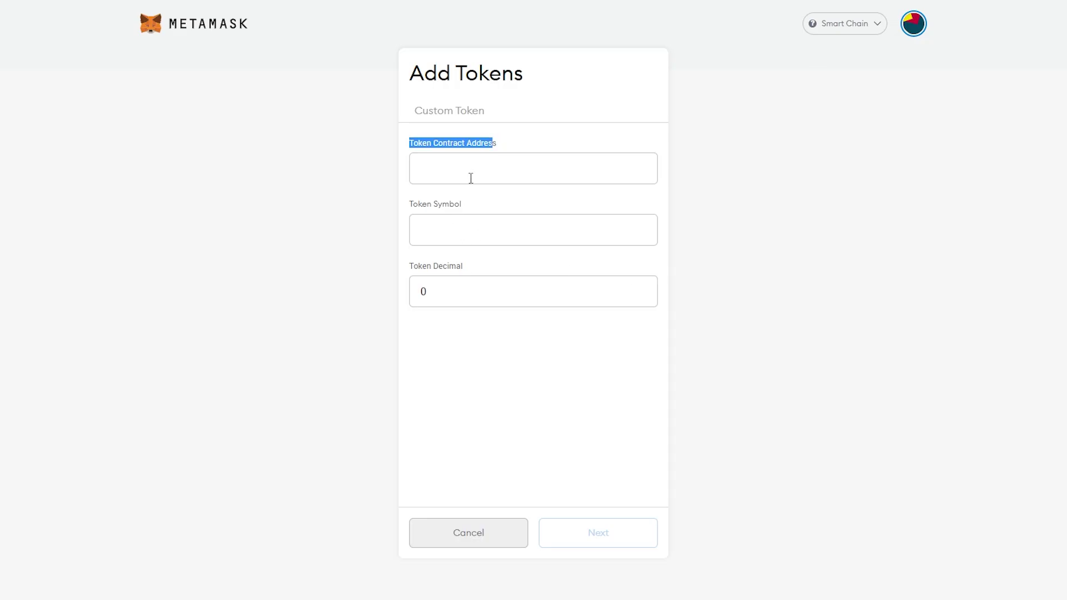
Switch to MetaMask, enter the copied address as the token contract address, and add the USDT token to the wallet.
left_click(470, 178)
key("ctrl+v")
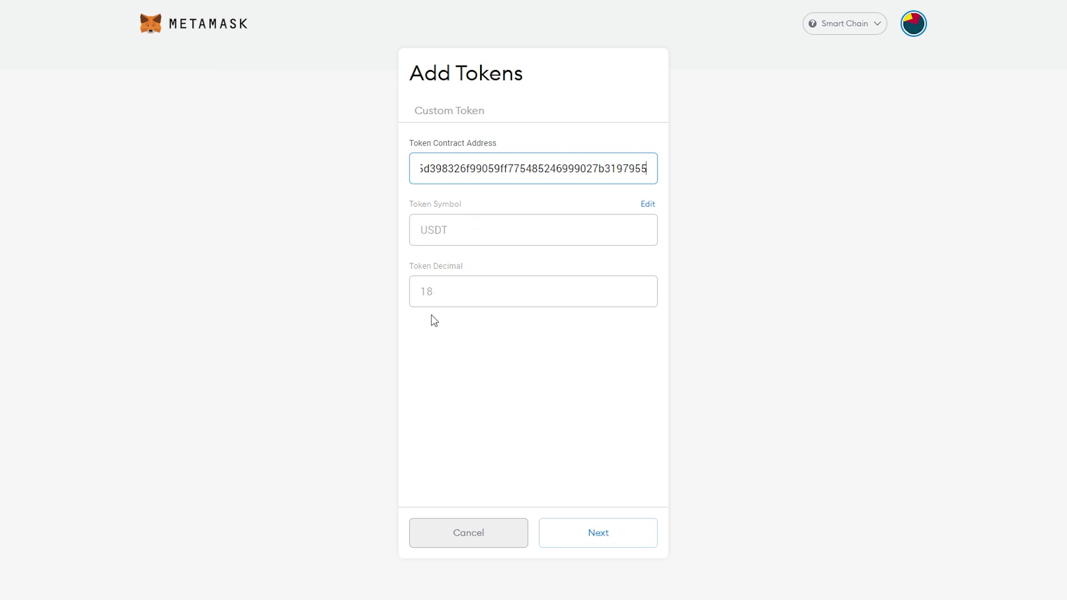
left_click_drag(459, 231, 412, 232)
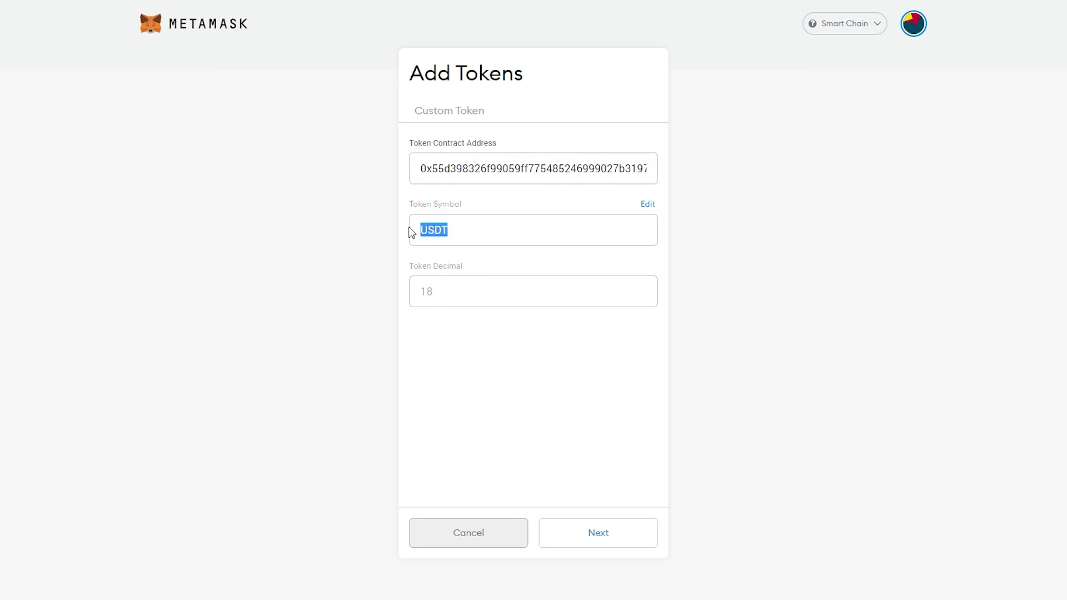
left_click(446, 322)
left_click(599, 537)
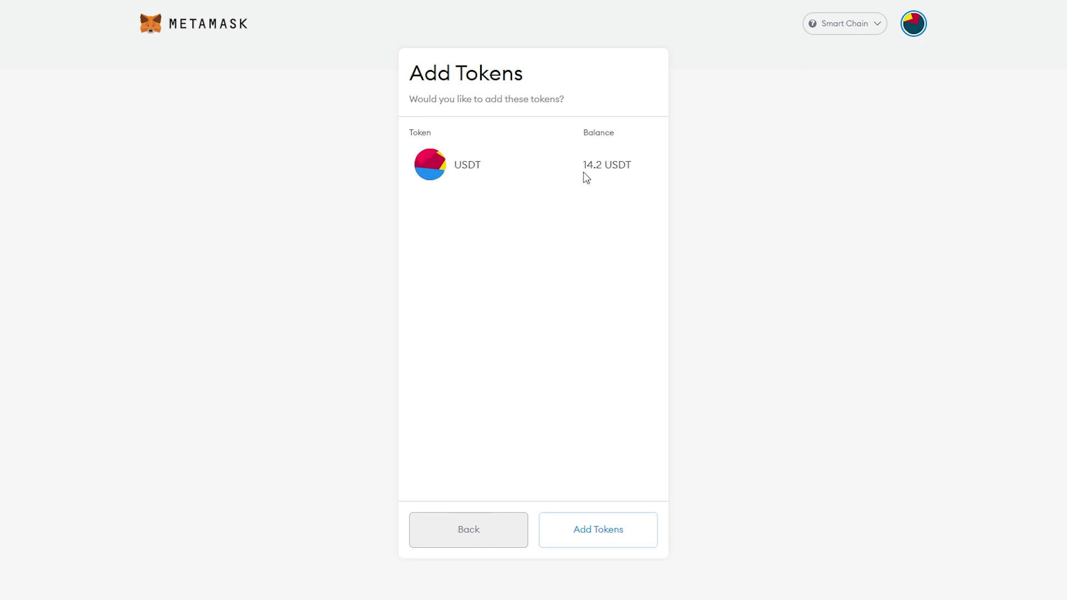
left_click_drag(588, 166, 601, 167)
left_click(598, 545)
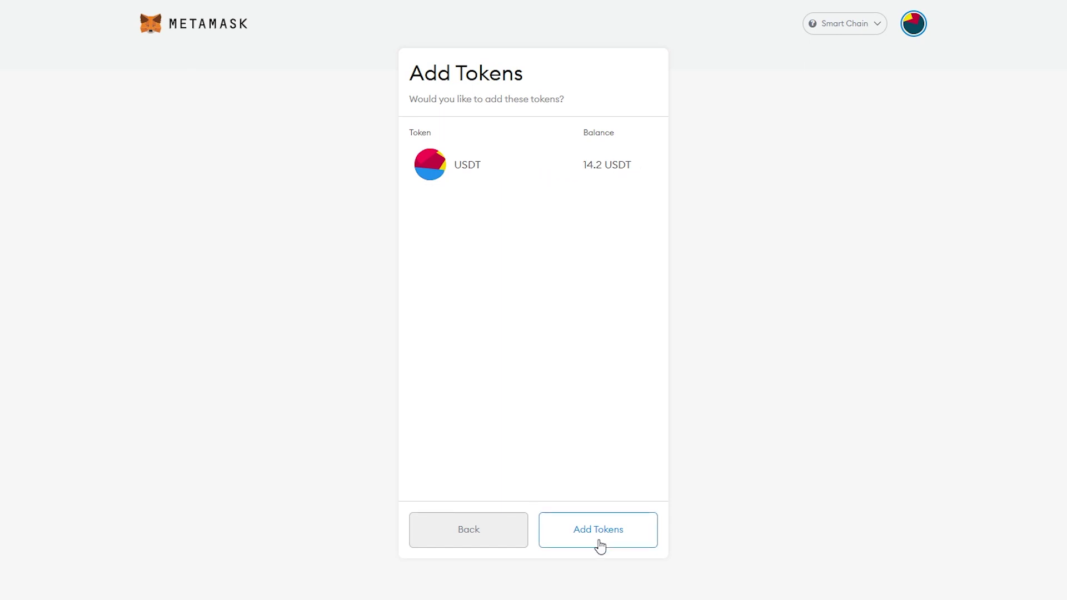
left_click(604, 538)
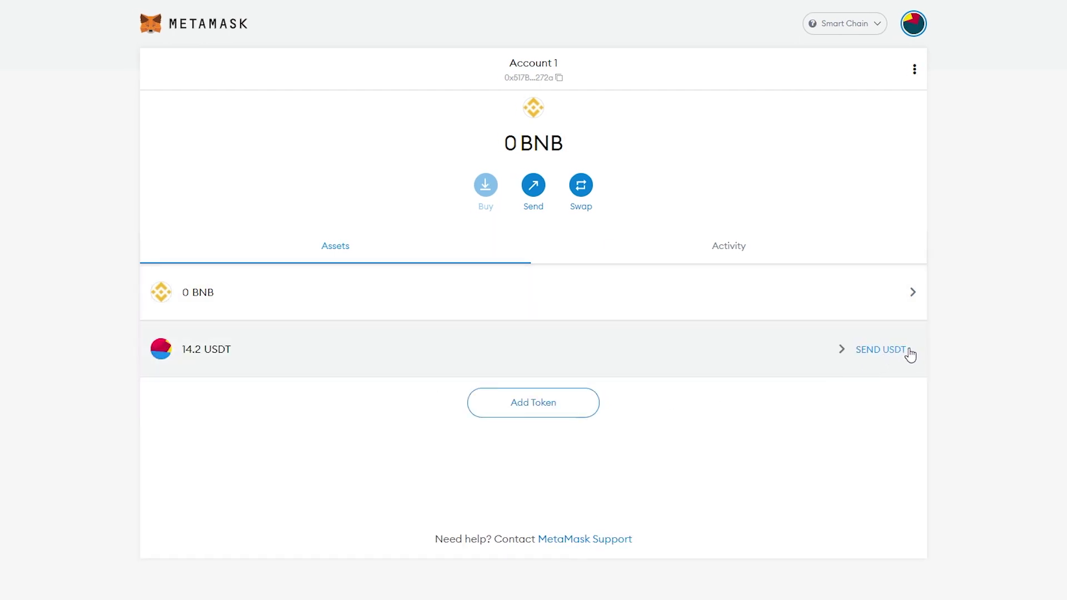
Open the recipient form for sending USDT from the wallet and cancel it.
left_click(882, 351)
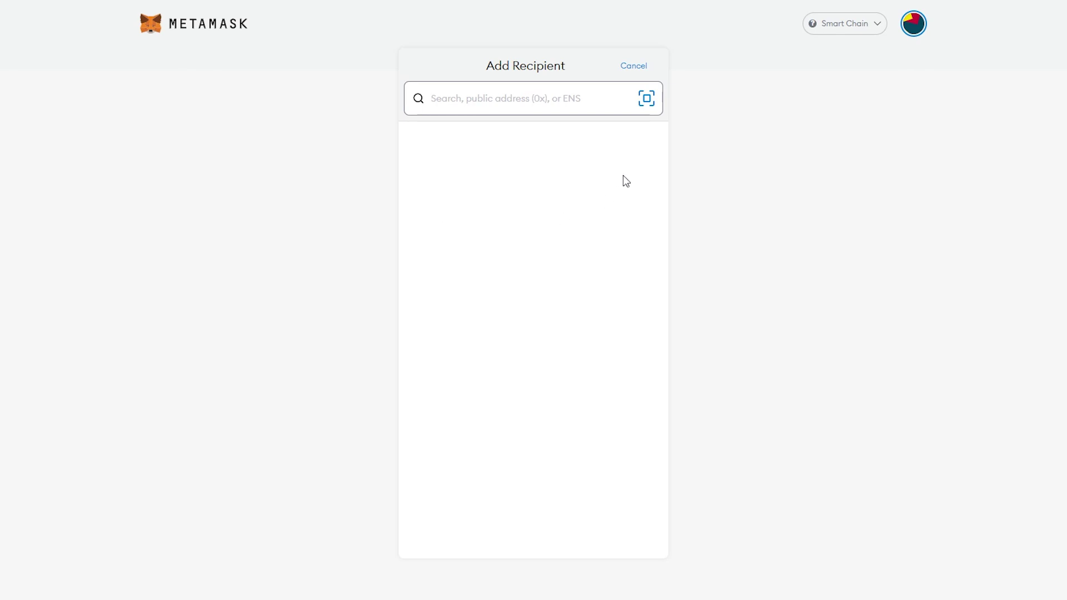
left_click(633, 67)
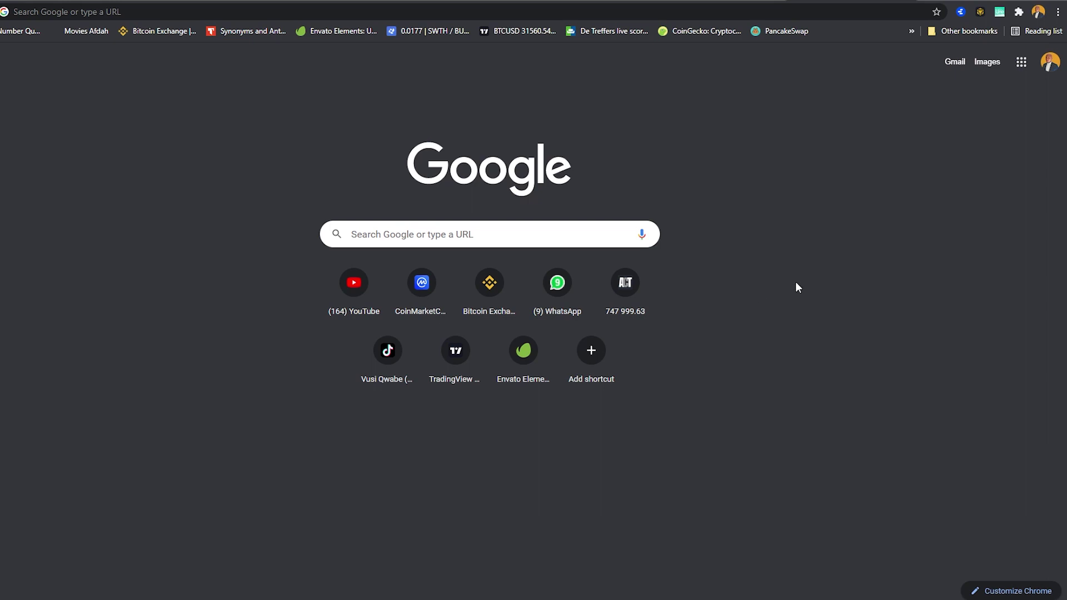
Switch to Chrome, pin the MetaMask extension and open it.
left_click(998, 17)
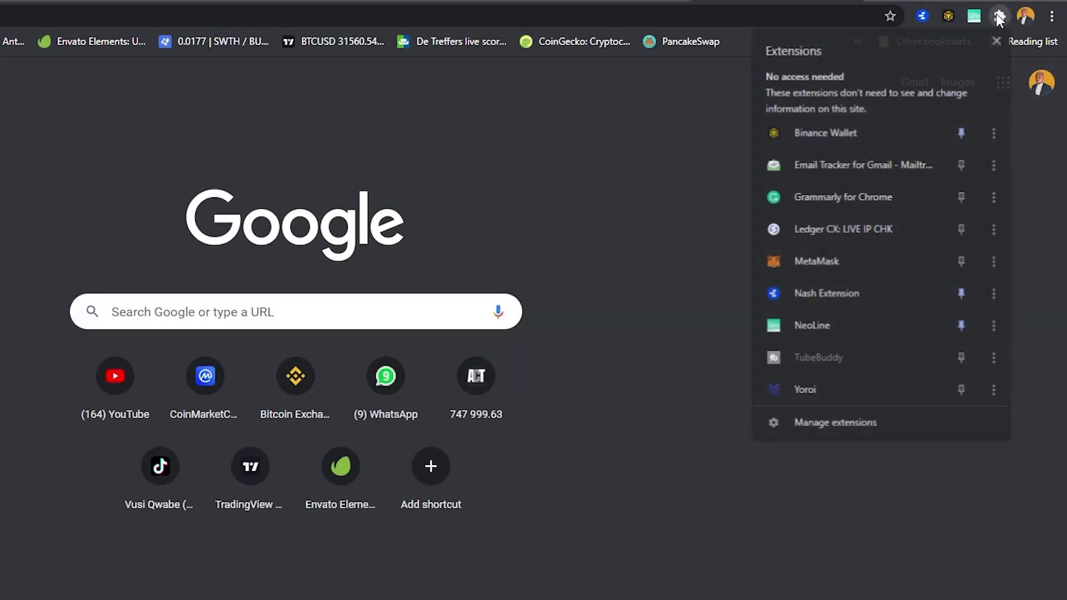
left_click(961, 262)
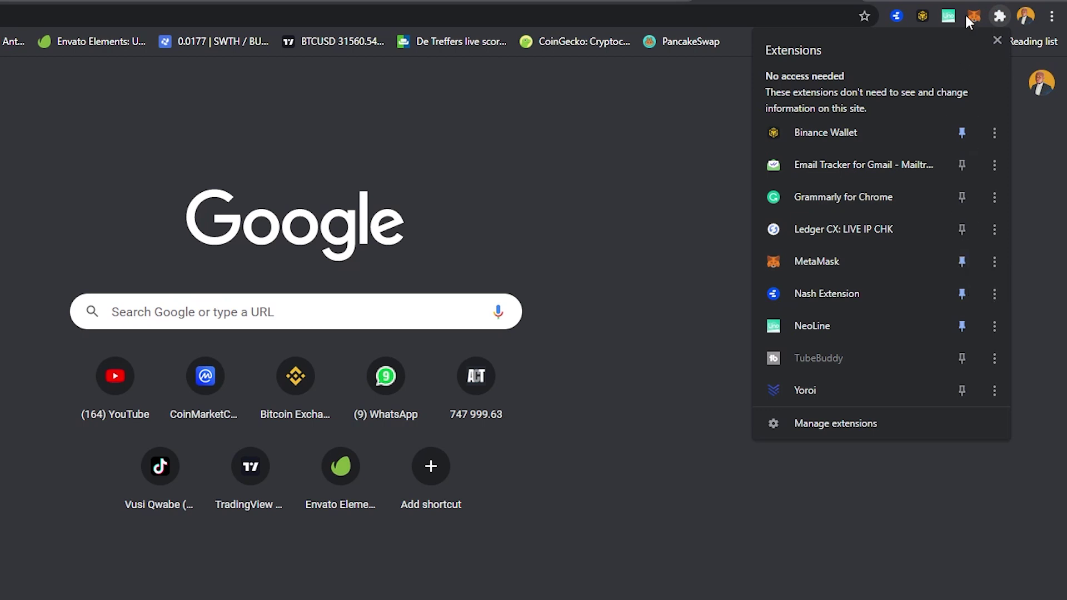
left_click(957, 268)
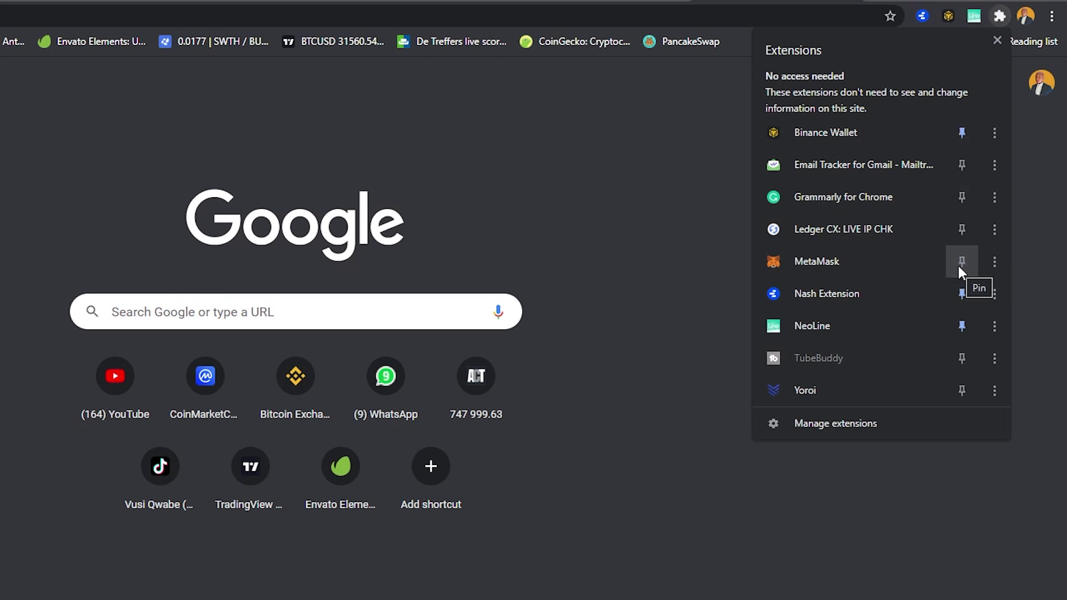
left_click(959, 263)
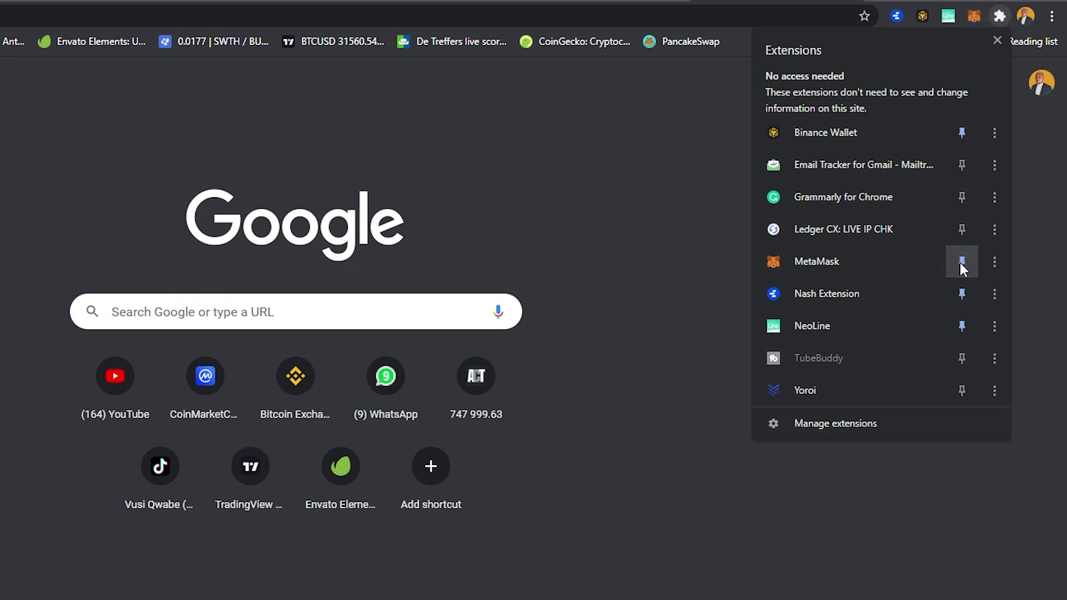
left_click(764, 550)
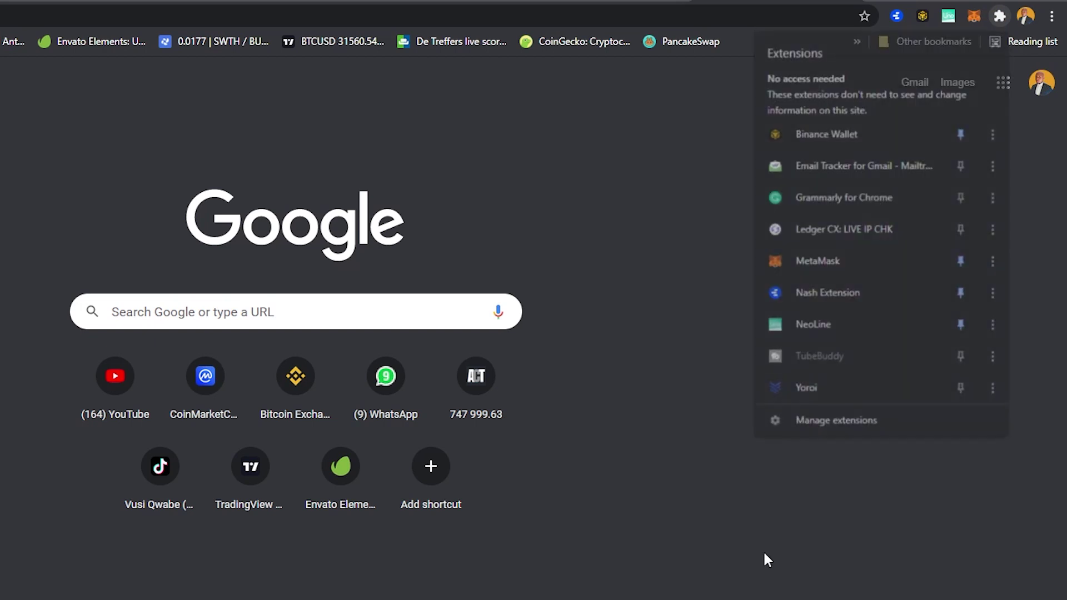
left_click(972, 19)
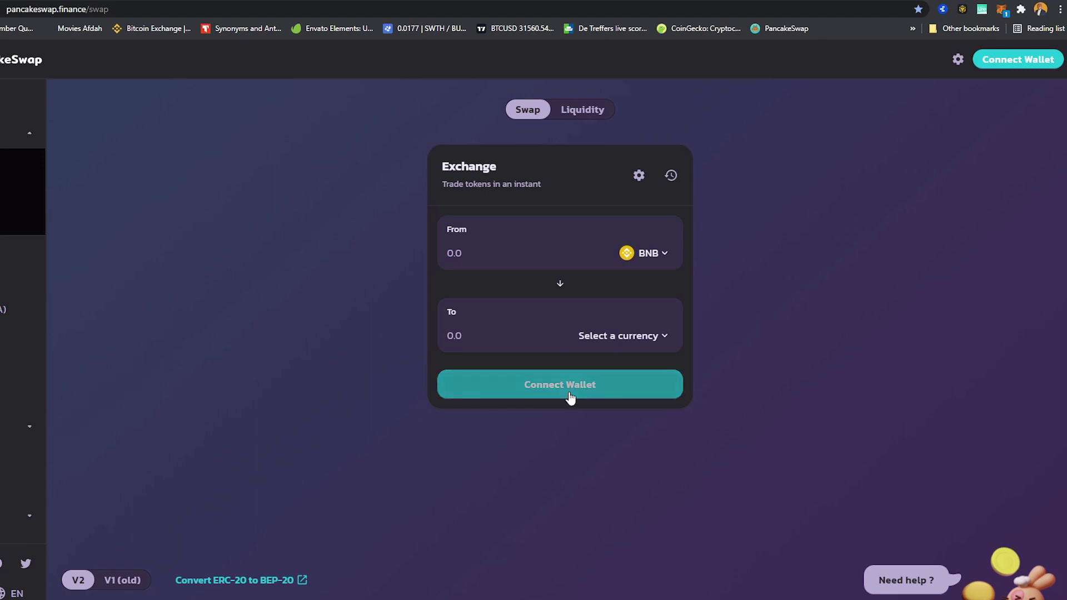
Connect PancakeSwap to the MetaMask wallet, unlocking the wallet with its password.
left_click(1017, 60)
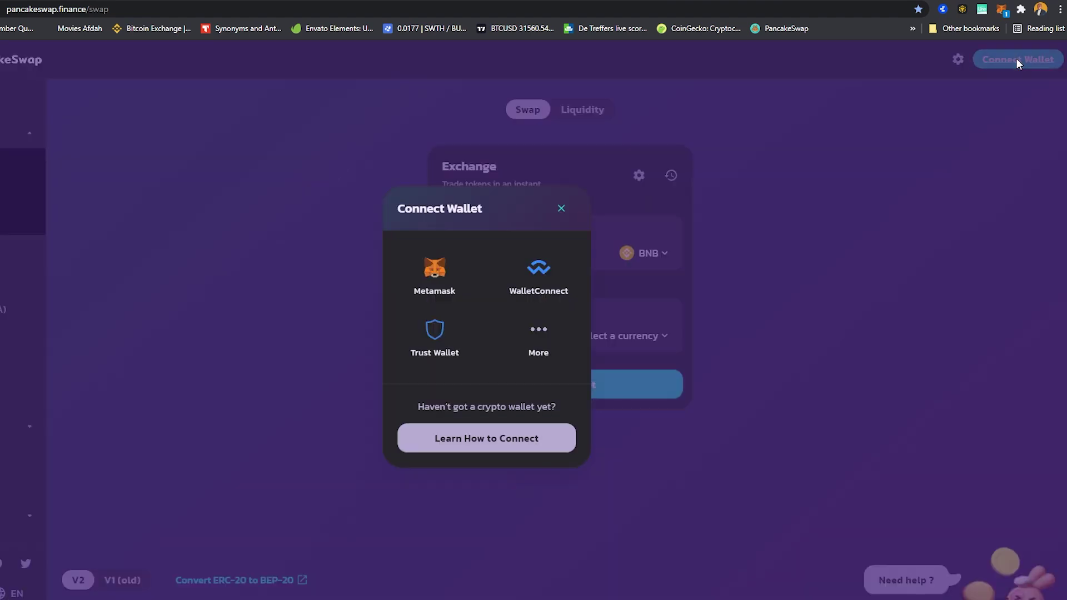
left_click(431, 283)
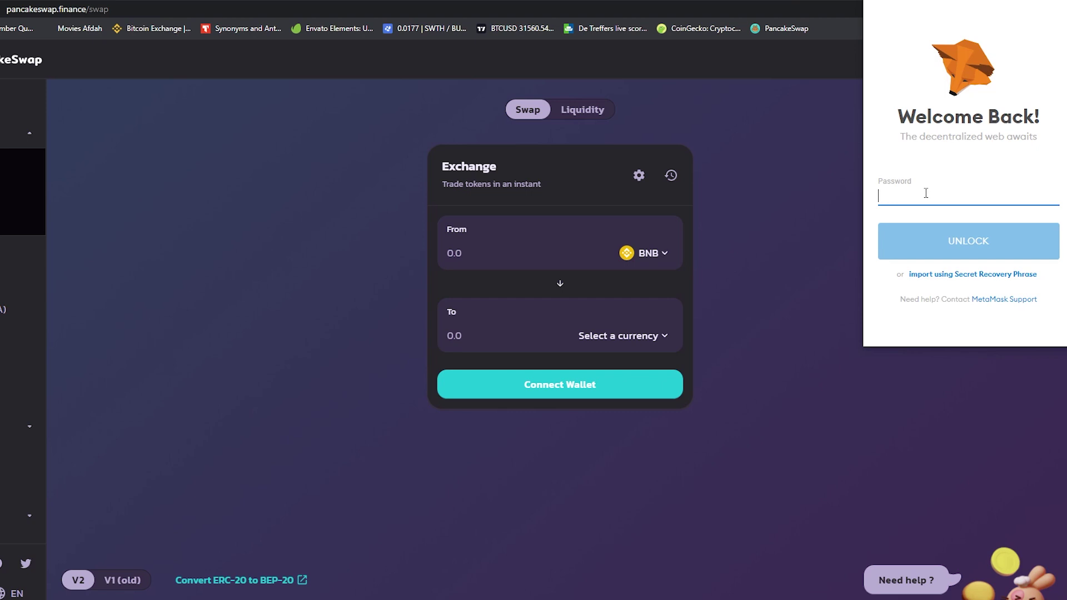
type("*************")
left_click(956, 244)
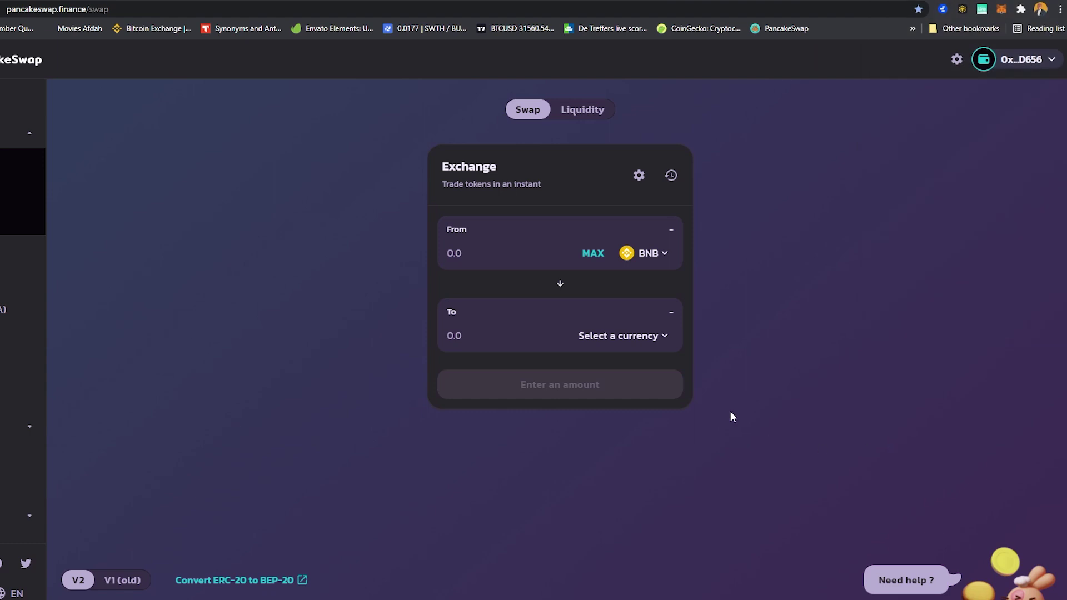
mouse_move(1028, 58)
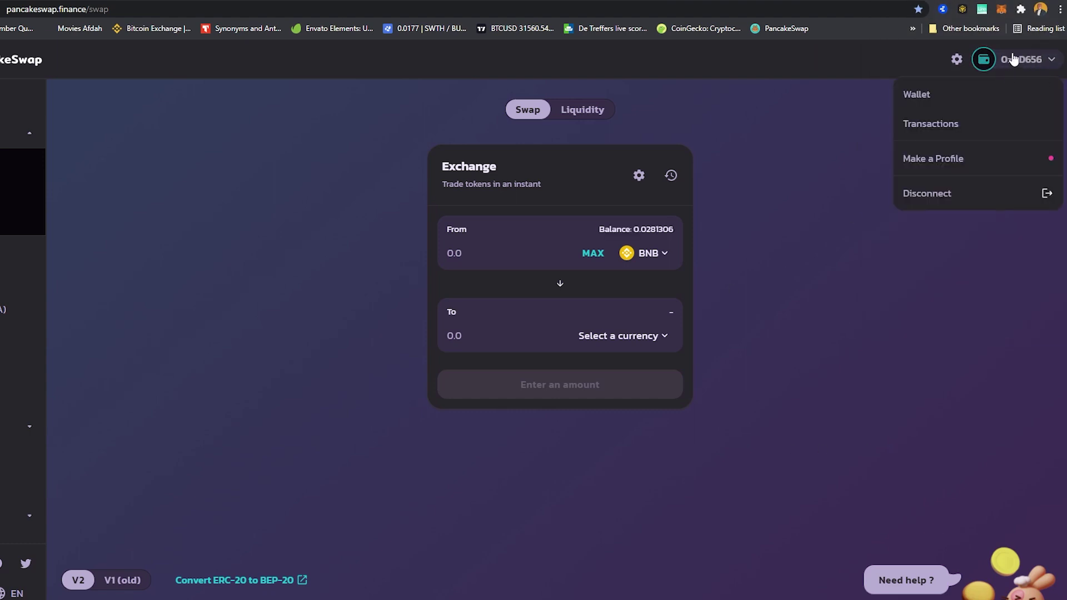